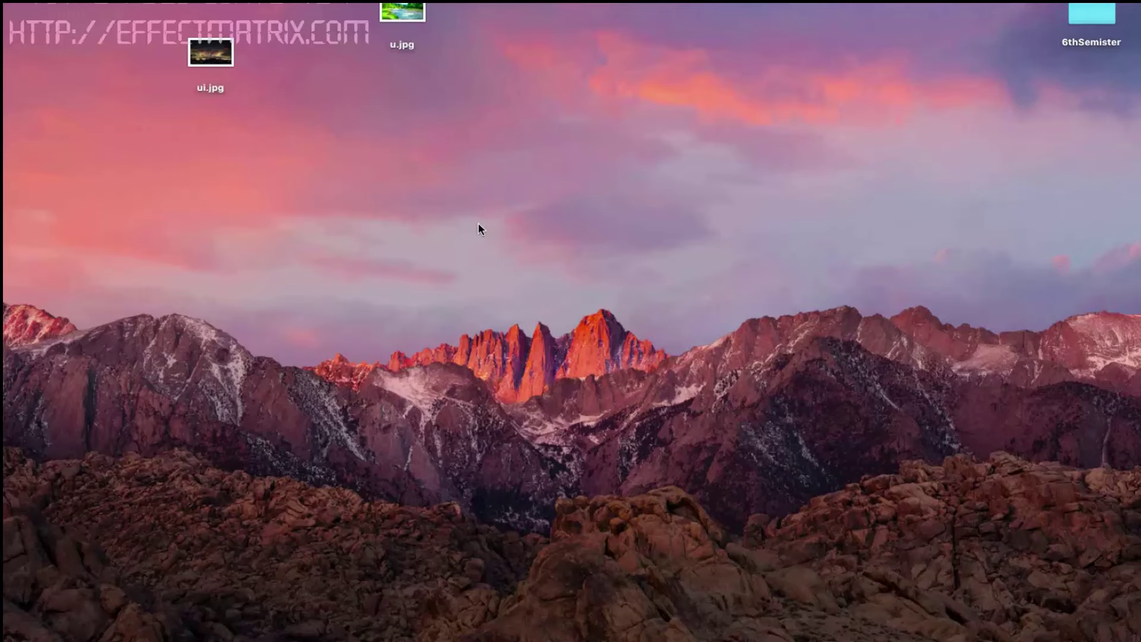
Step: Go from the desktop overview to the Android Studio space showing activity_main.xml
key(ctrl+Up)
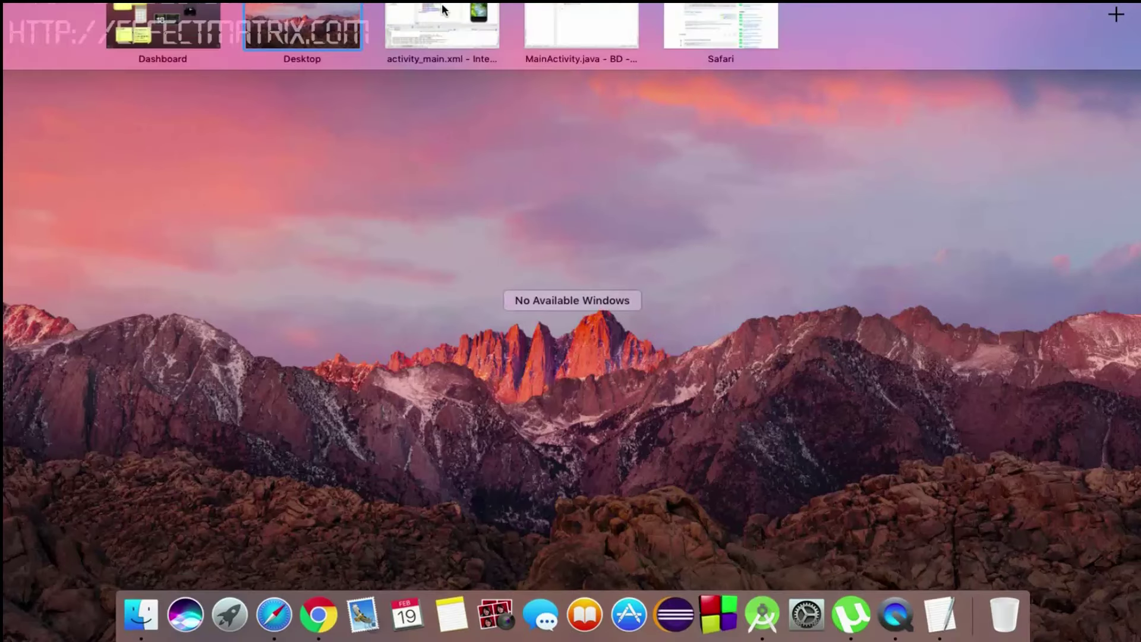
click(444, 10)
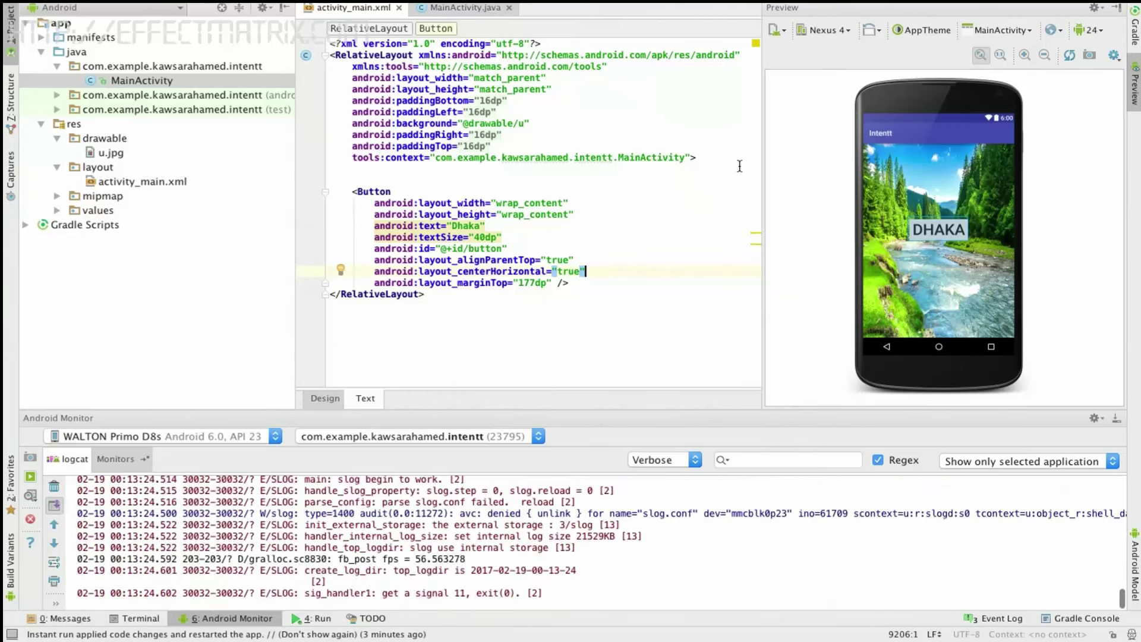
Step: Review the Dhaka button's centerHorizontal layout code, then select the res folder
key(Right)
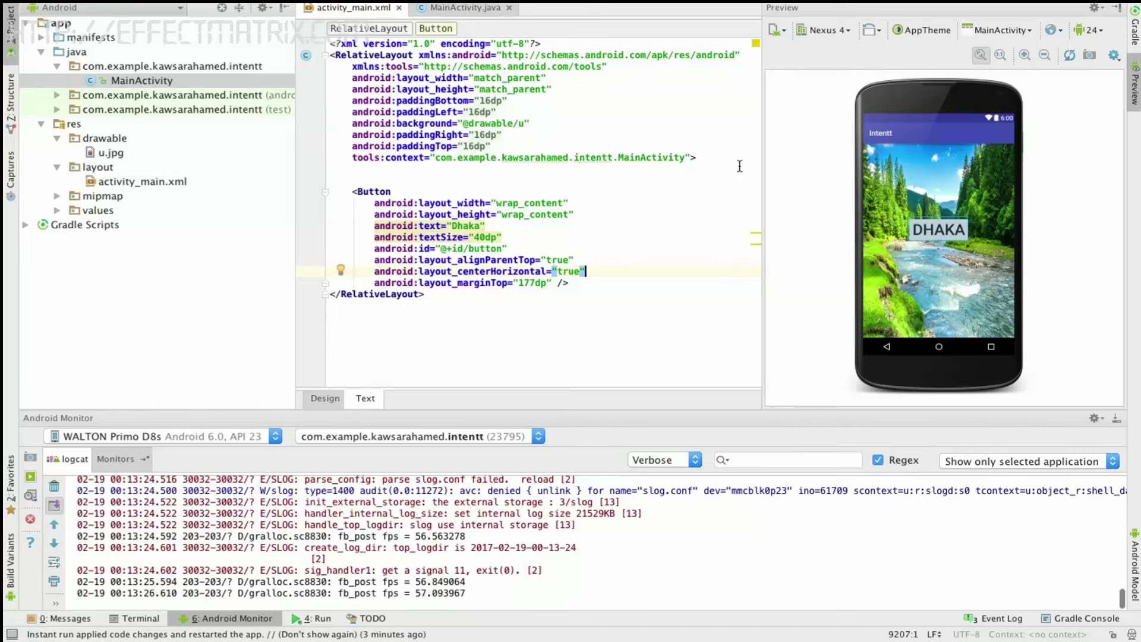
key(Right)
key(Right)
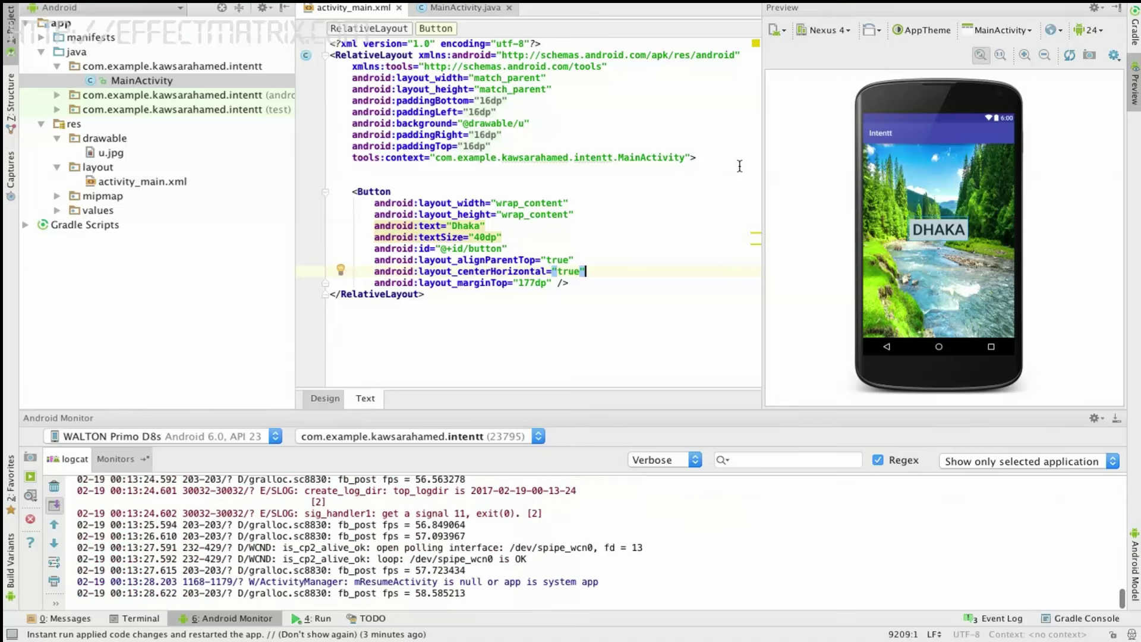
key(Right)
key(Right)
key(Right)
key(Right)
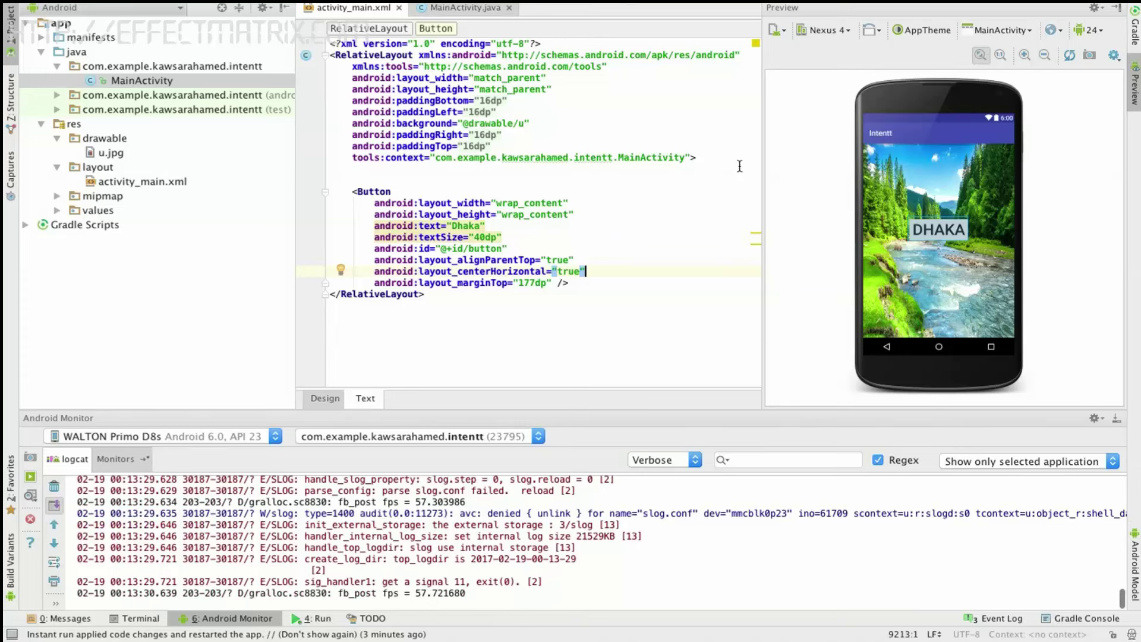
key(Right)
click(602, 189)
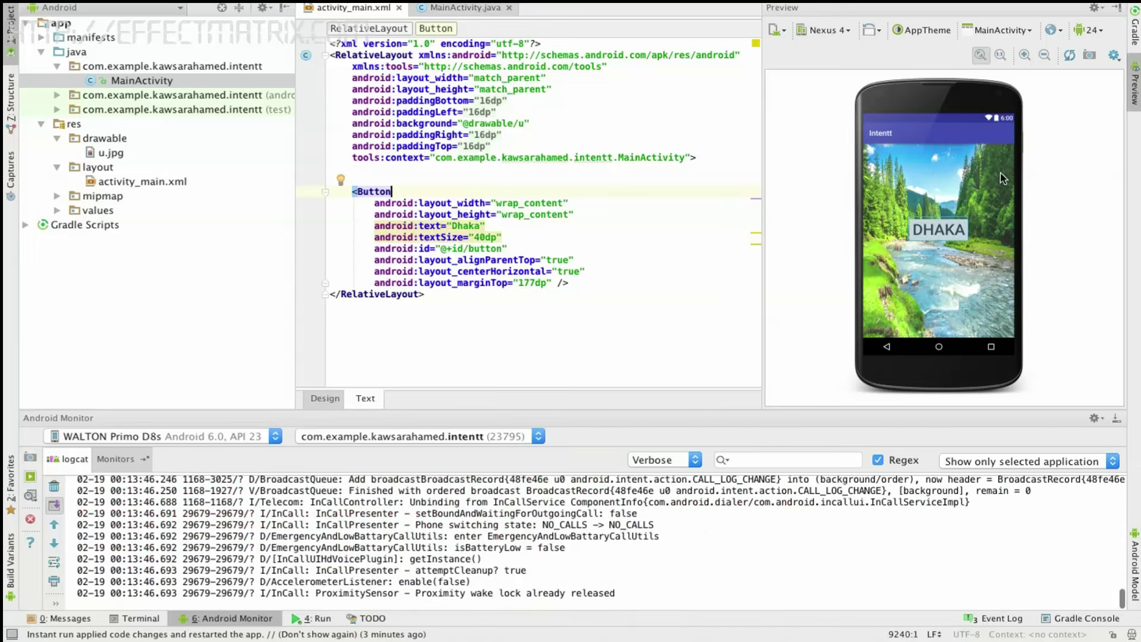
click(75, 128)
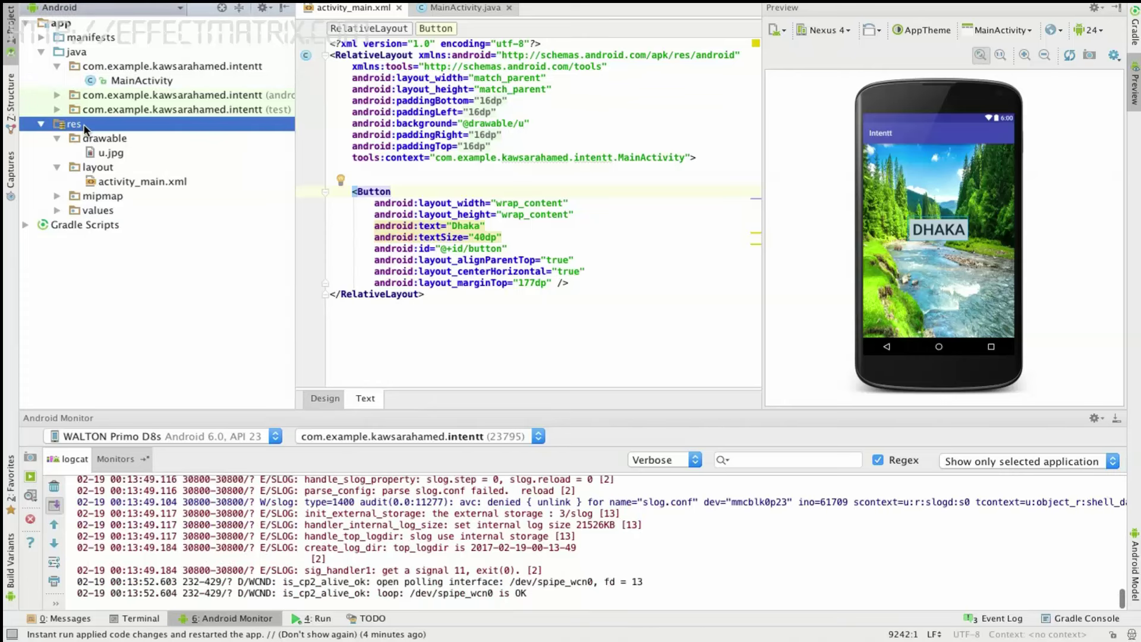
Step: Add a Basic Activity named Main2Activity from the res folder's New menu
right_click(80, 129)
mouse_move(178, 138)
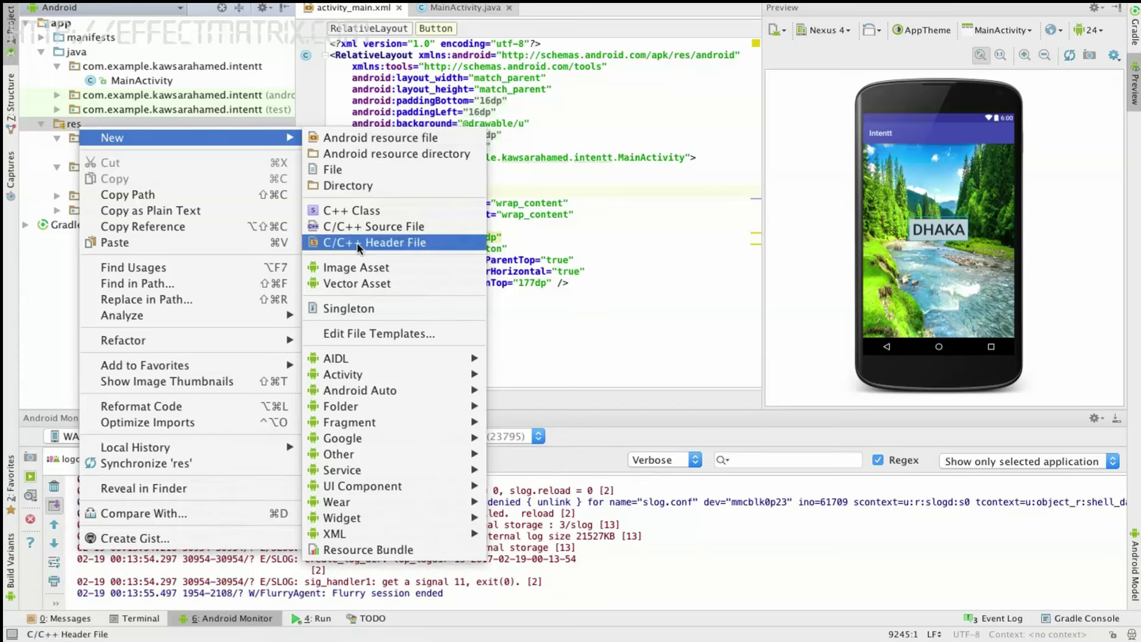
mouse_move(343, 375)
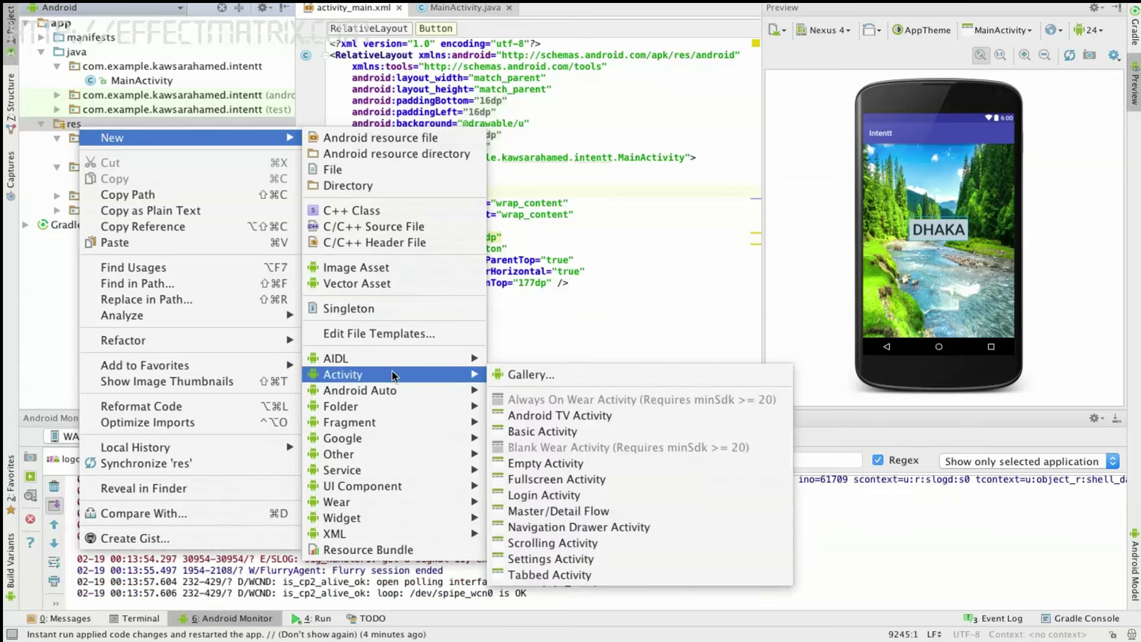
click(544, 432)
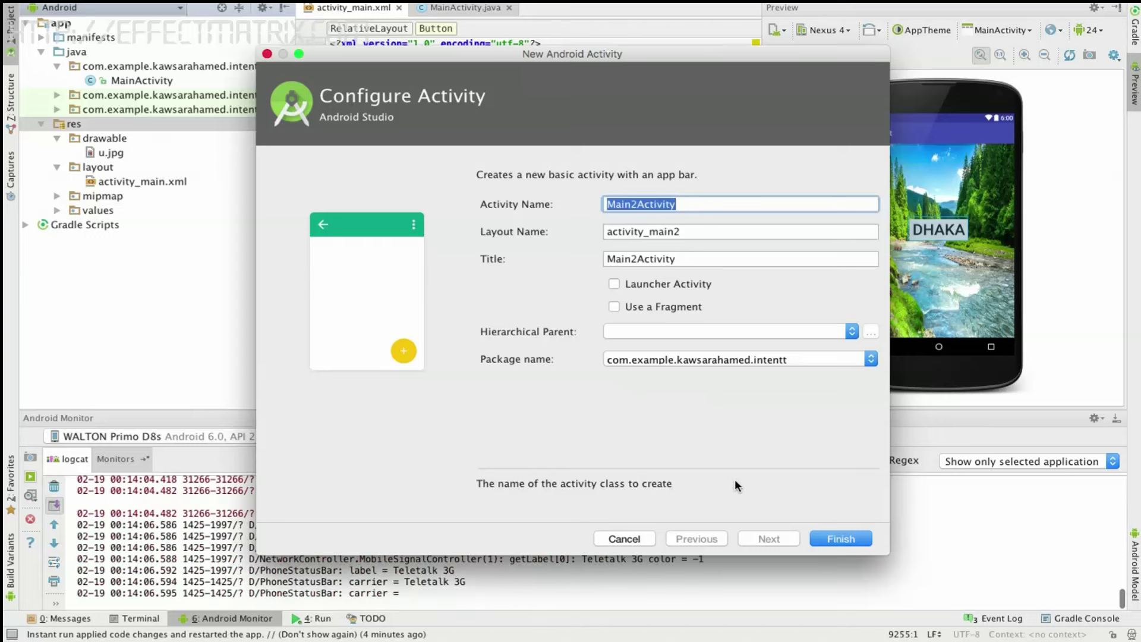
click(855, 533)
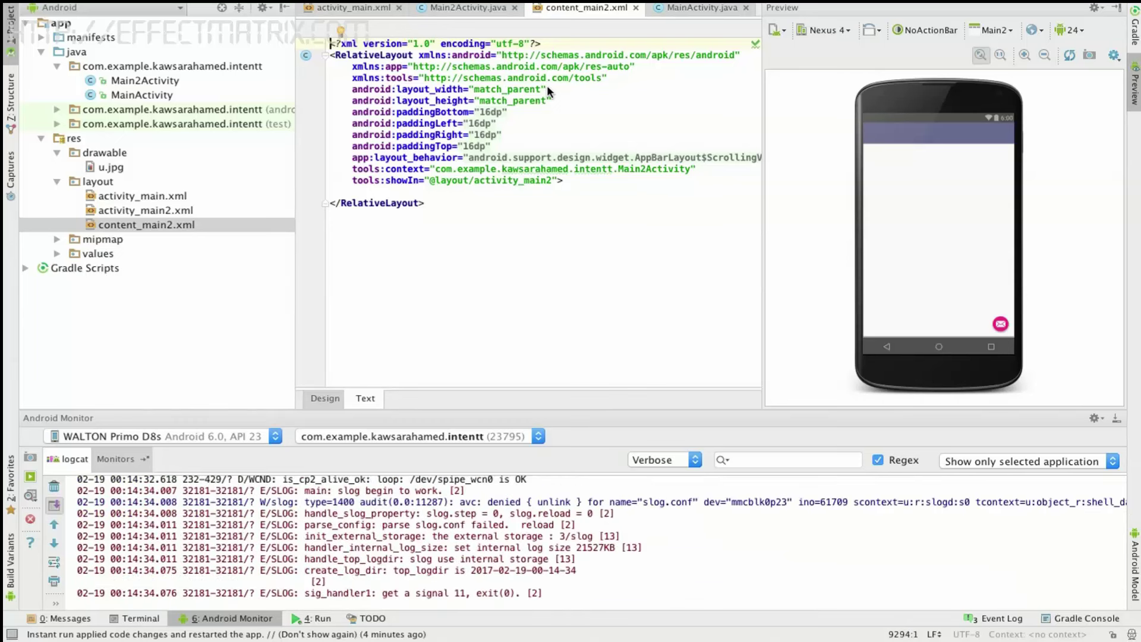
Step: View activity_main.xml in Design mode, then bring up MainActivity.java
click(693, 6)
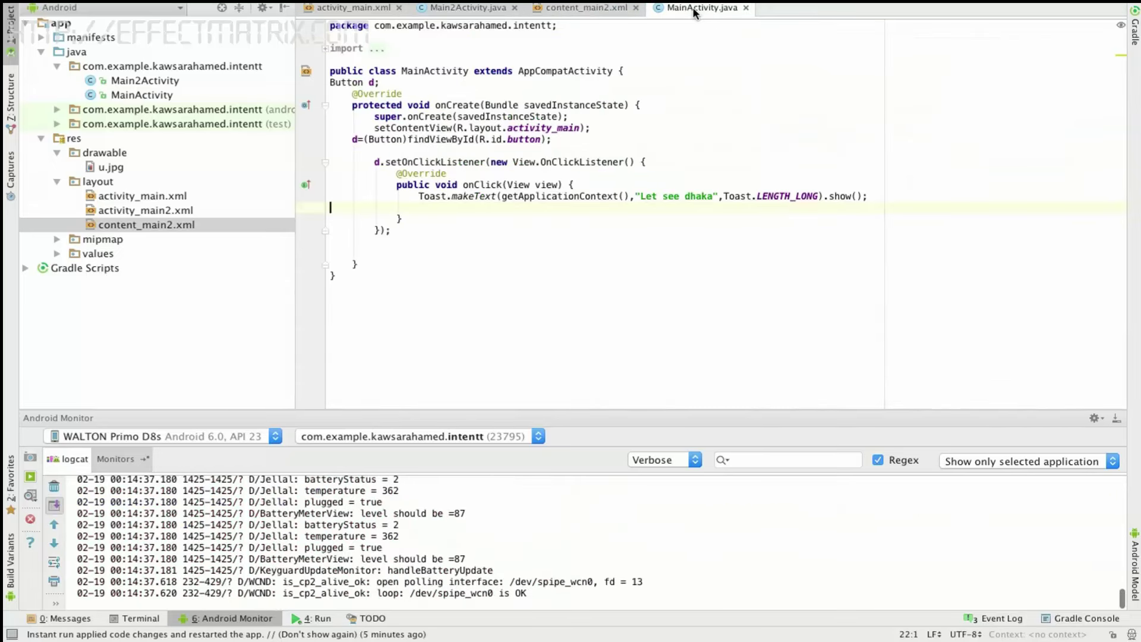
click(352, 9)
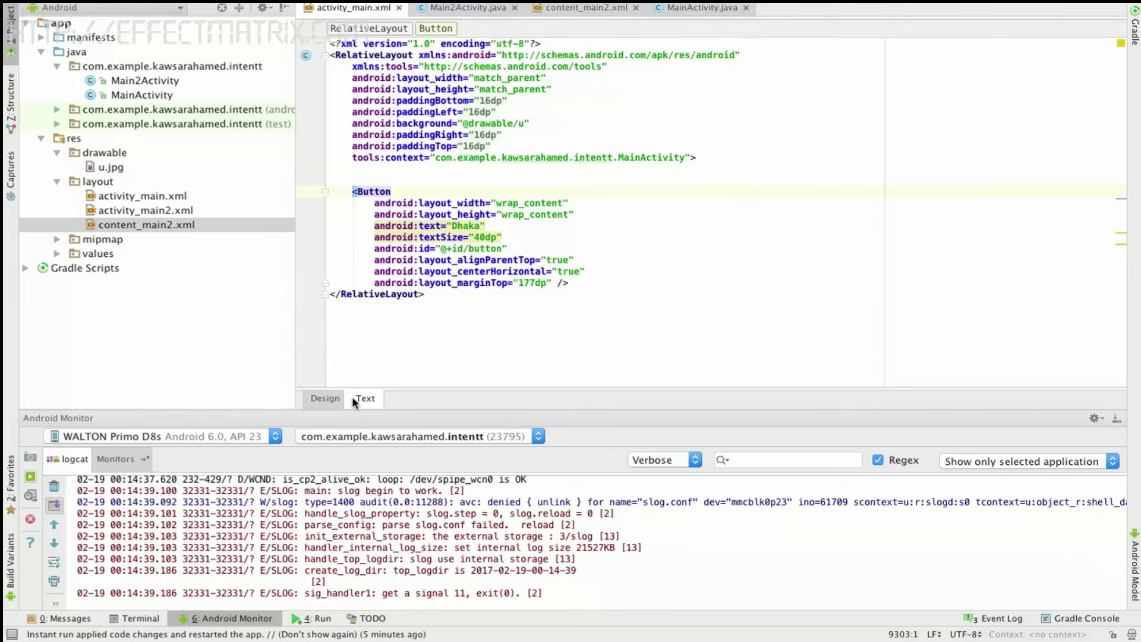
click(326, 398)
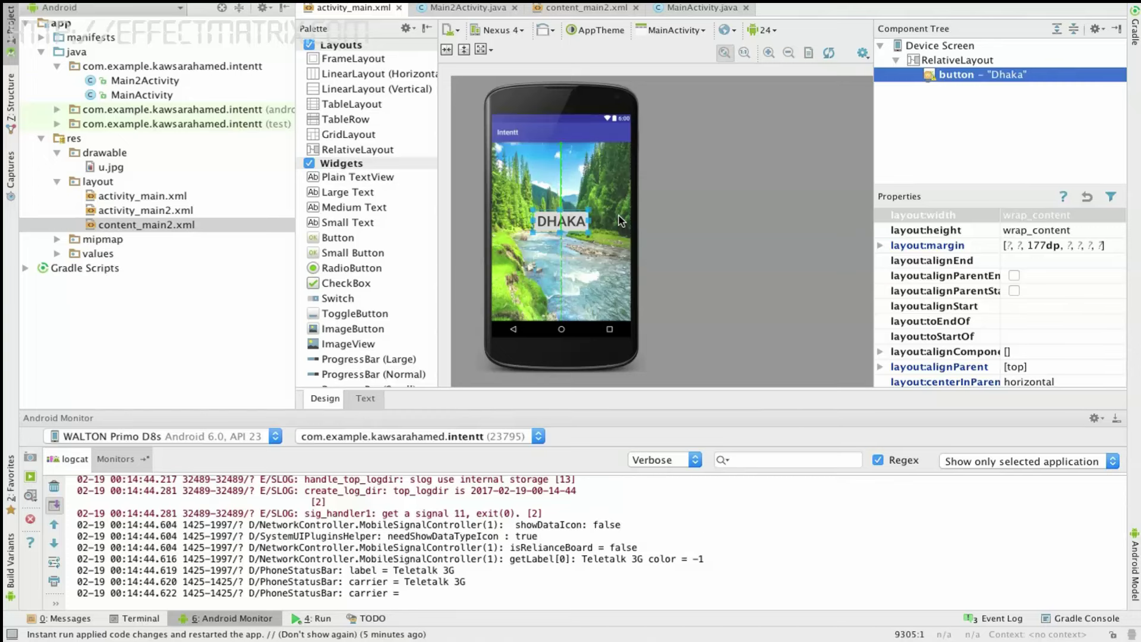
click(704, 9)
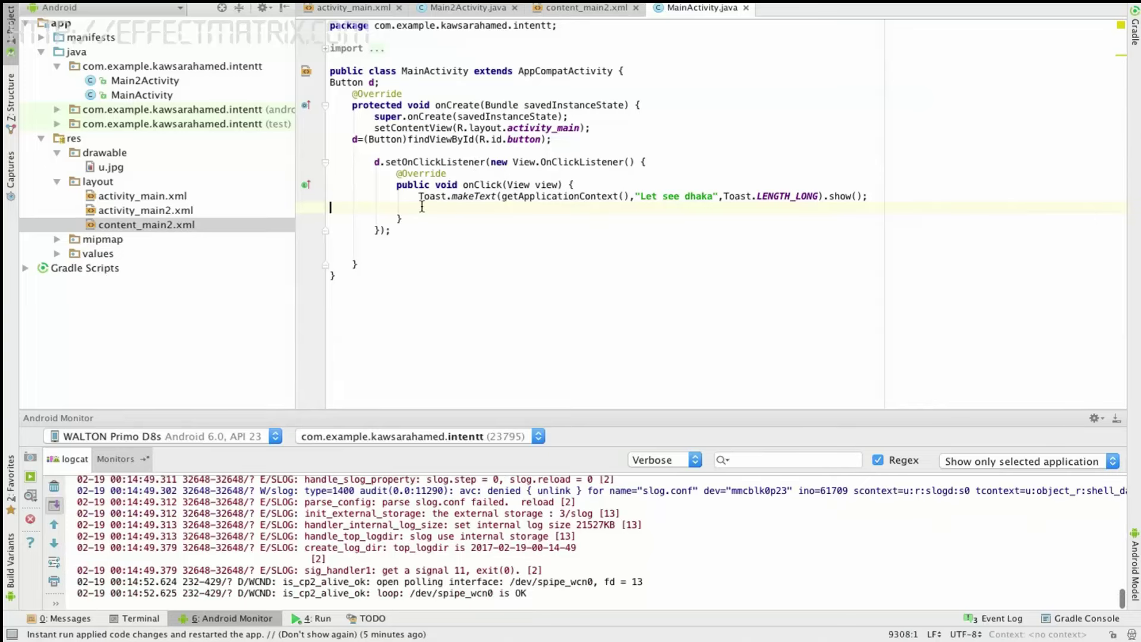
Step: After the toast, add Intent dha = new Intent(MainActivity.this, Main2Activity.class);
key(Return)
key(Return)
key(Up)
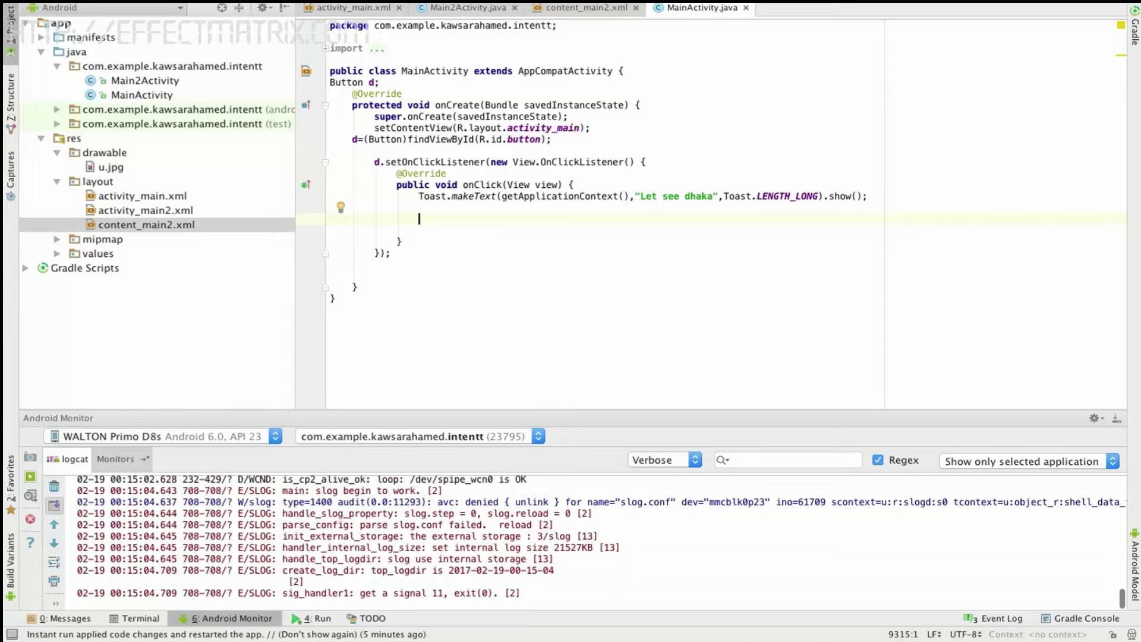
text(In)
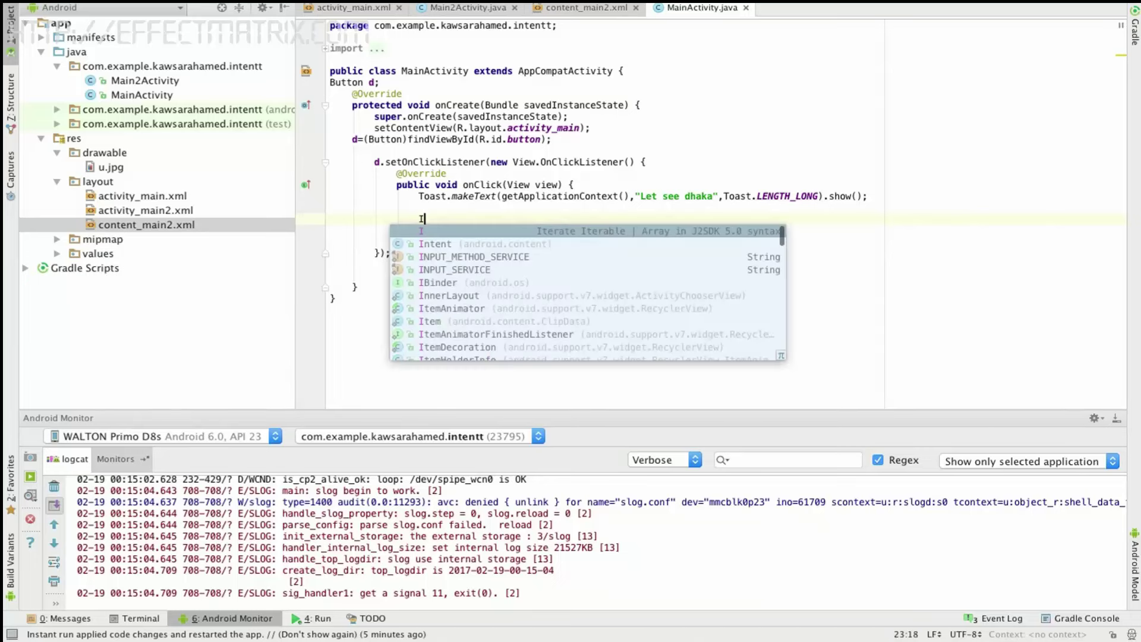
key(Return)
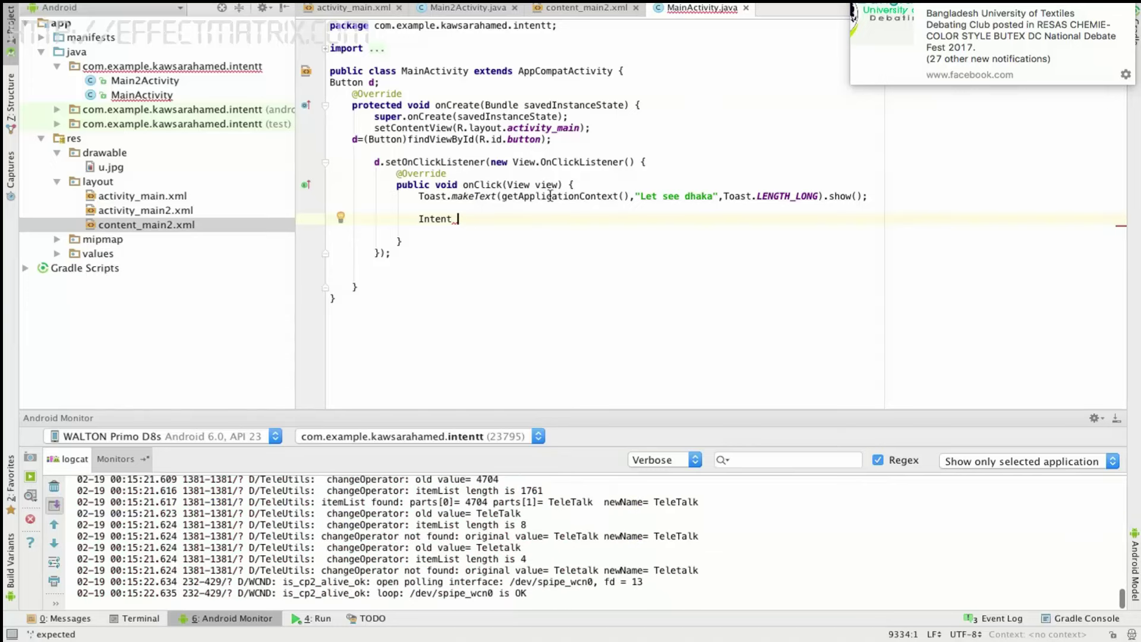
text(D)
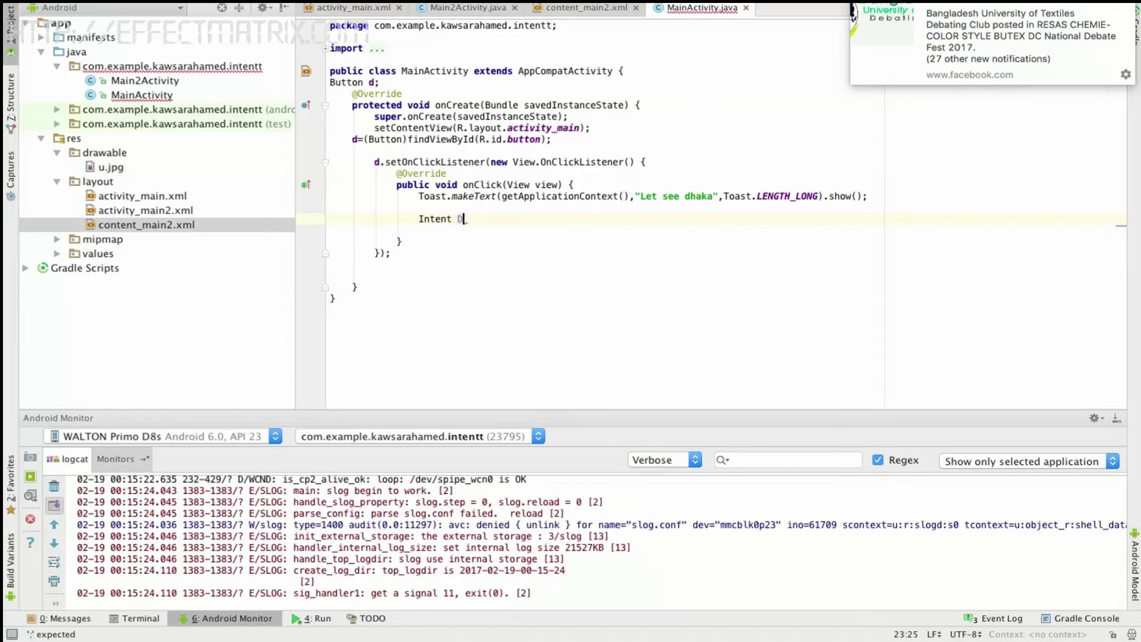
text(ha)
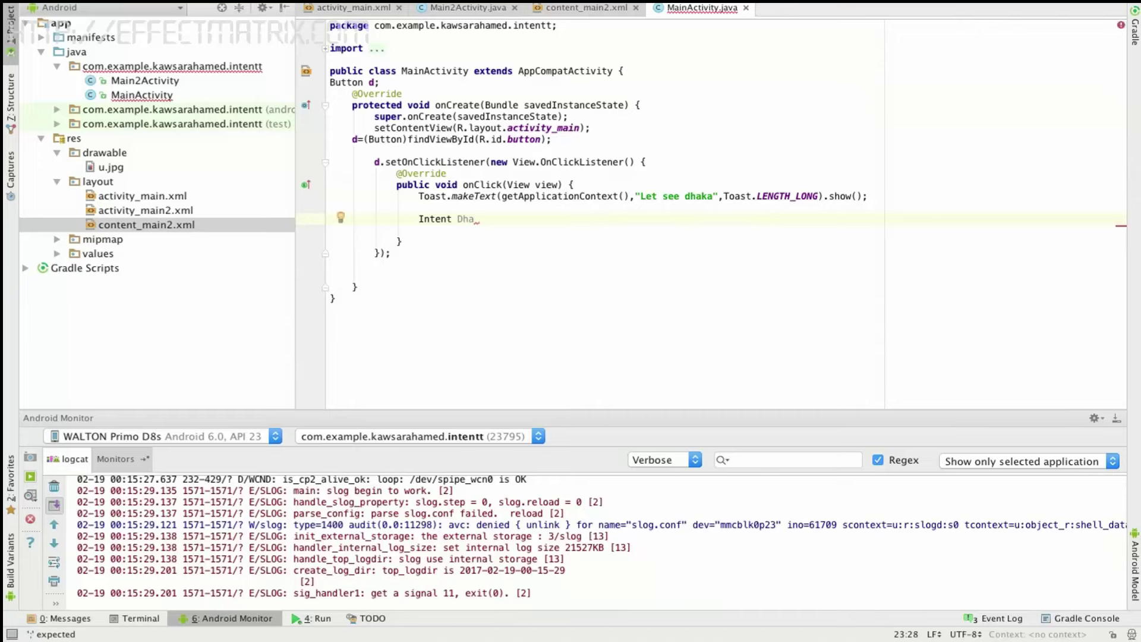
key(BackSpace)
text(d)
key(End)
text(=new I)
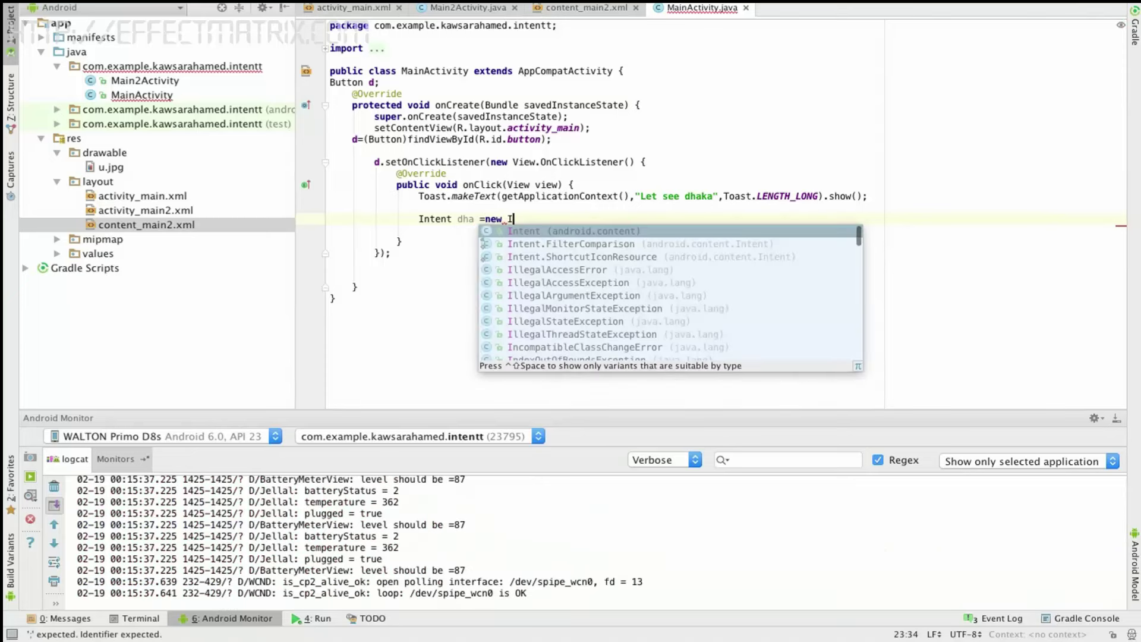
text(n)
key(Return)
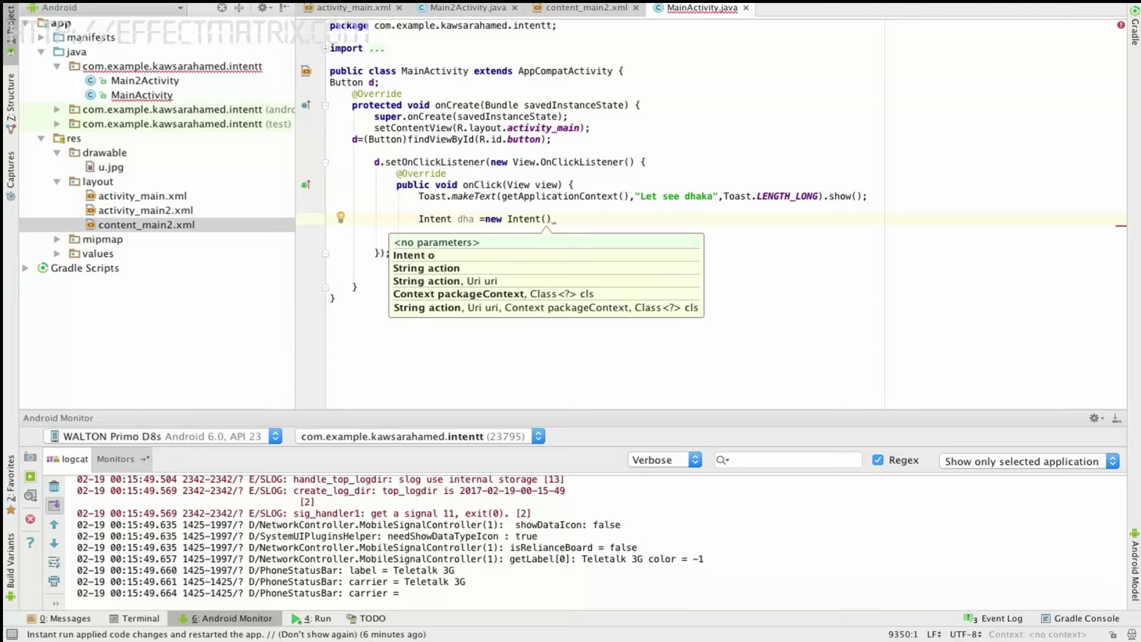
text(M)
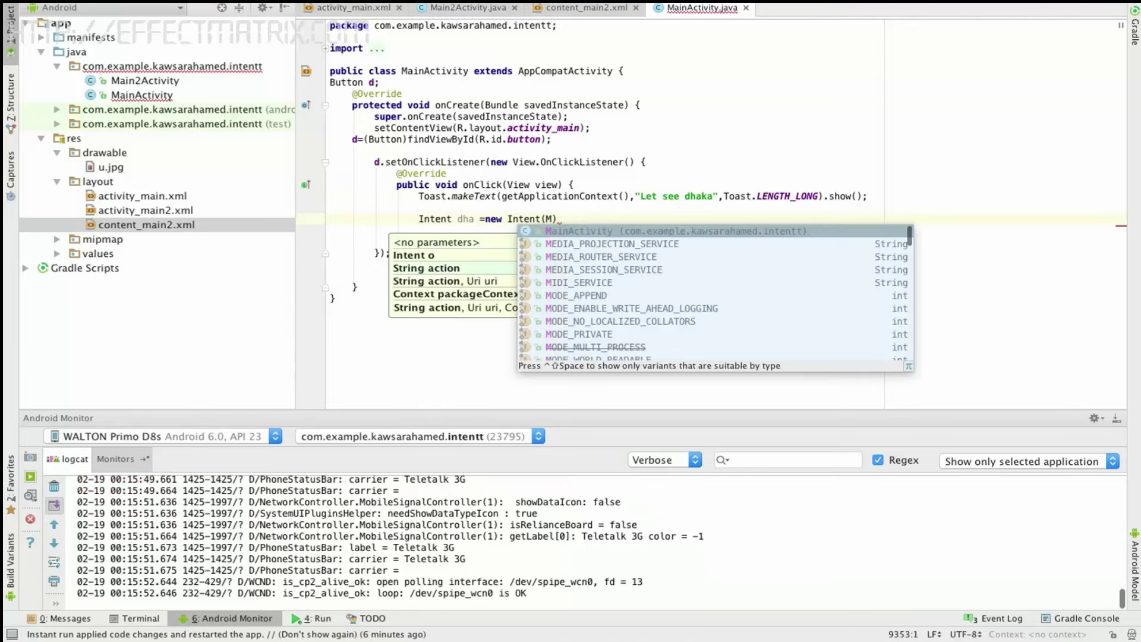
text(ainActivity)
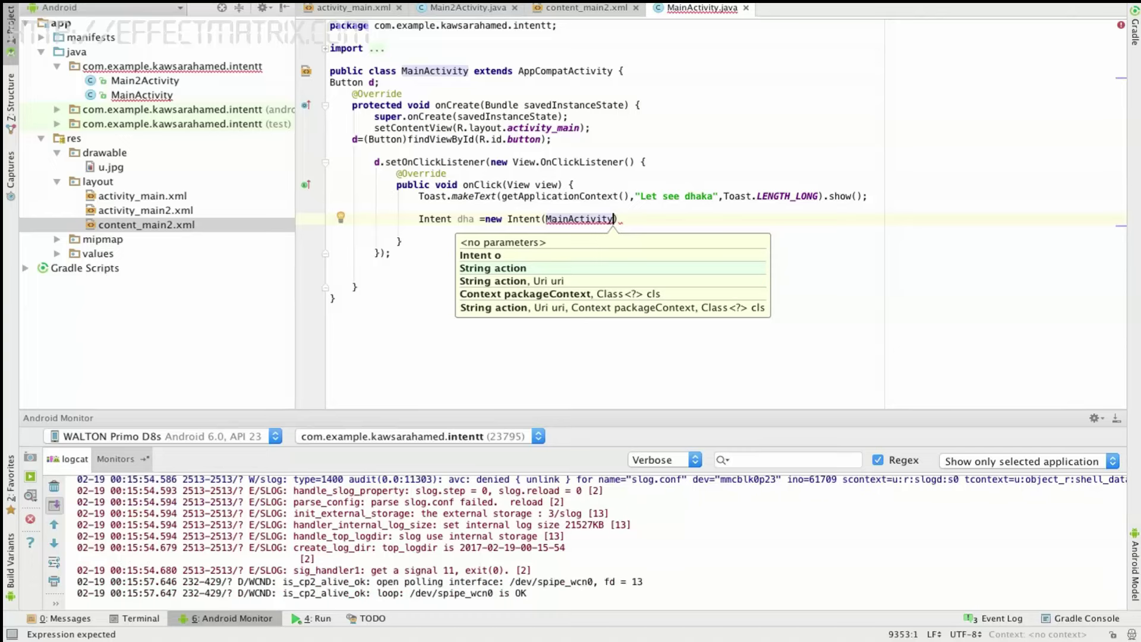
key(Right)
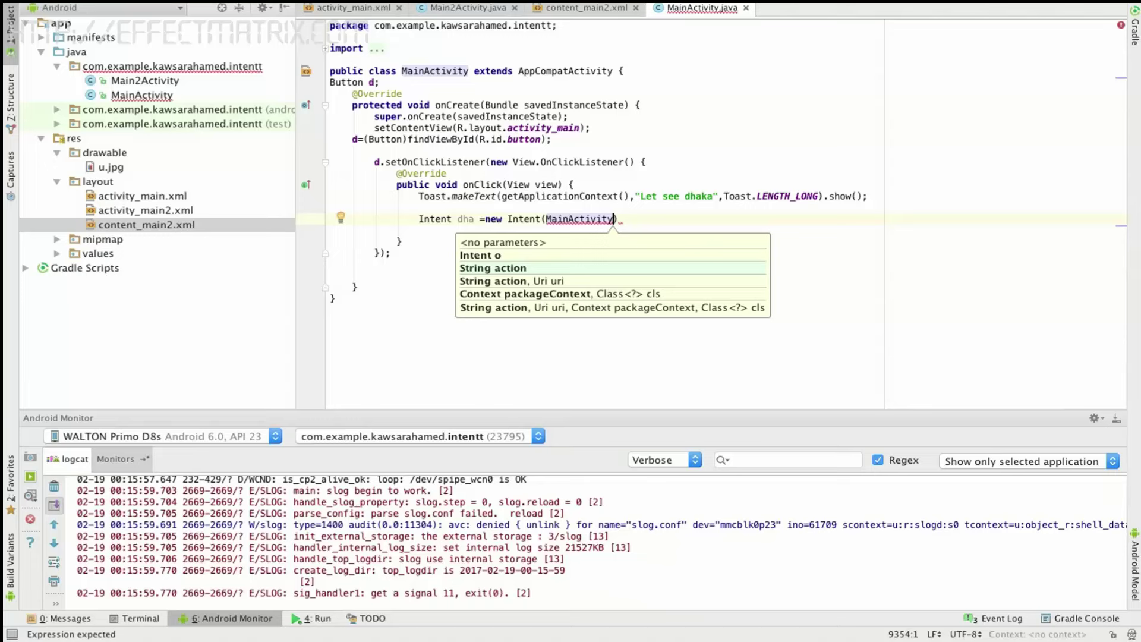
text(.)
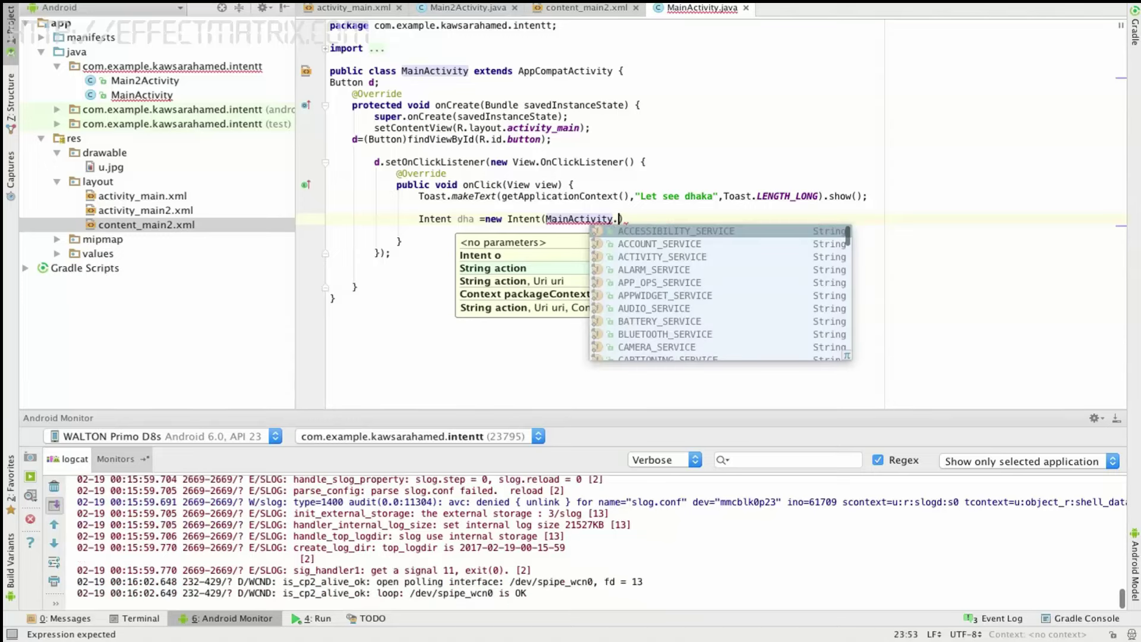
text(th)
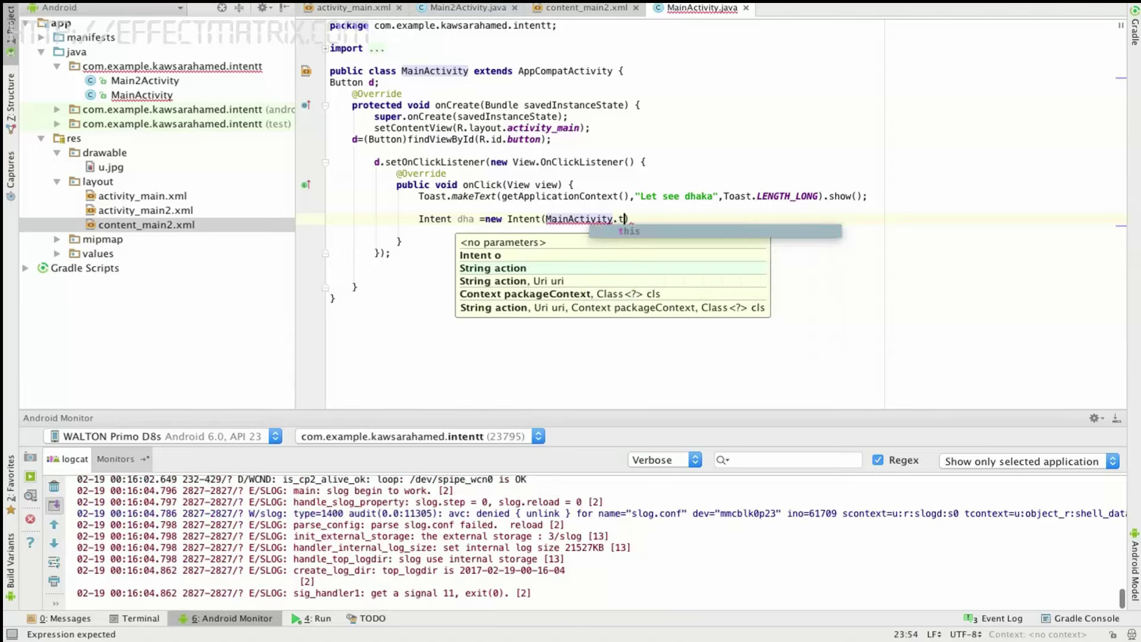
text(is.)
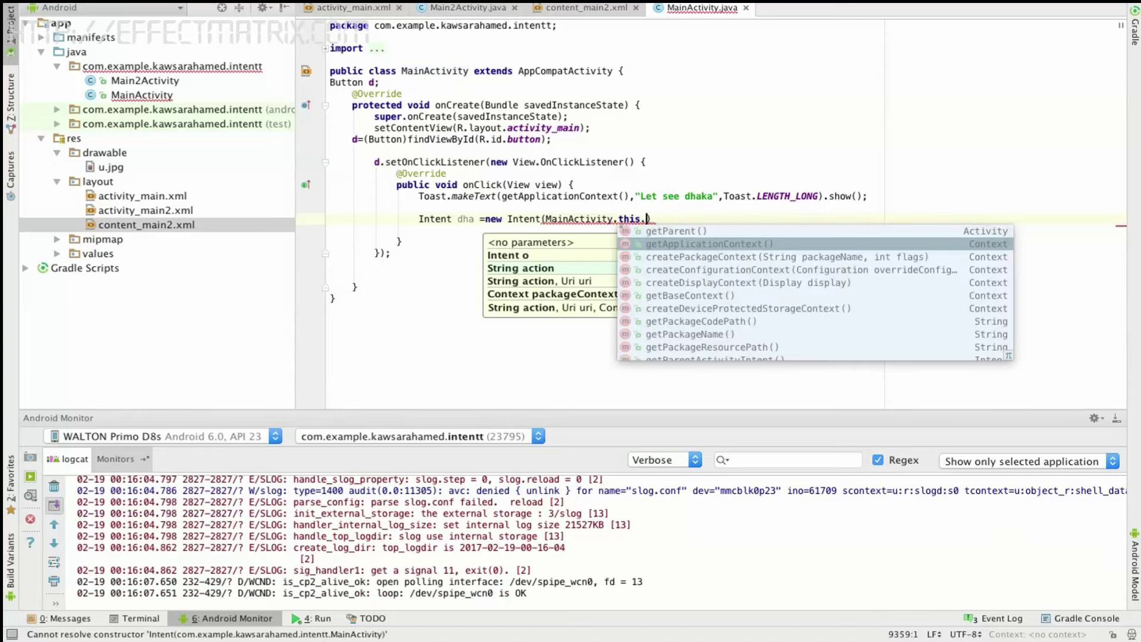
text(M)
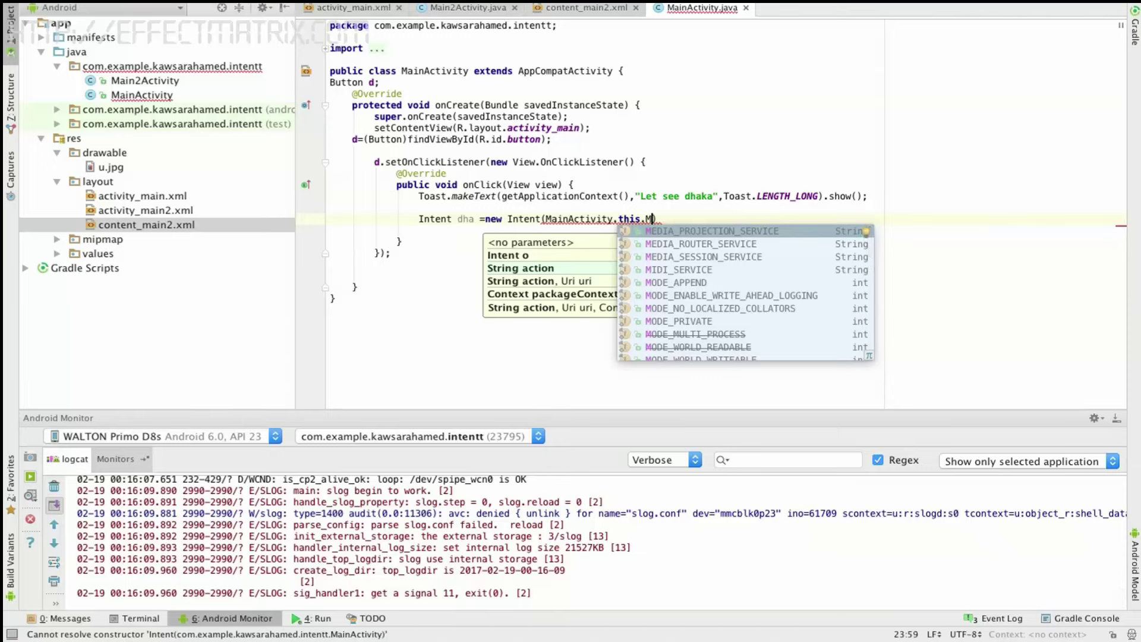
text(a)
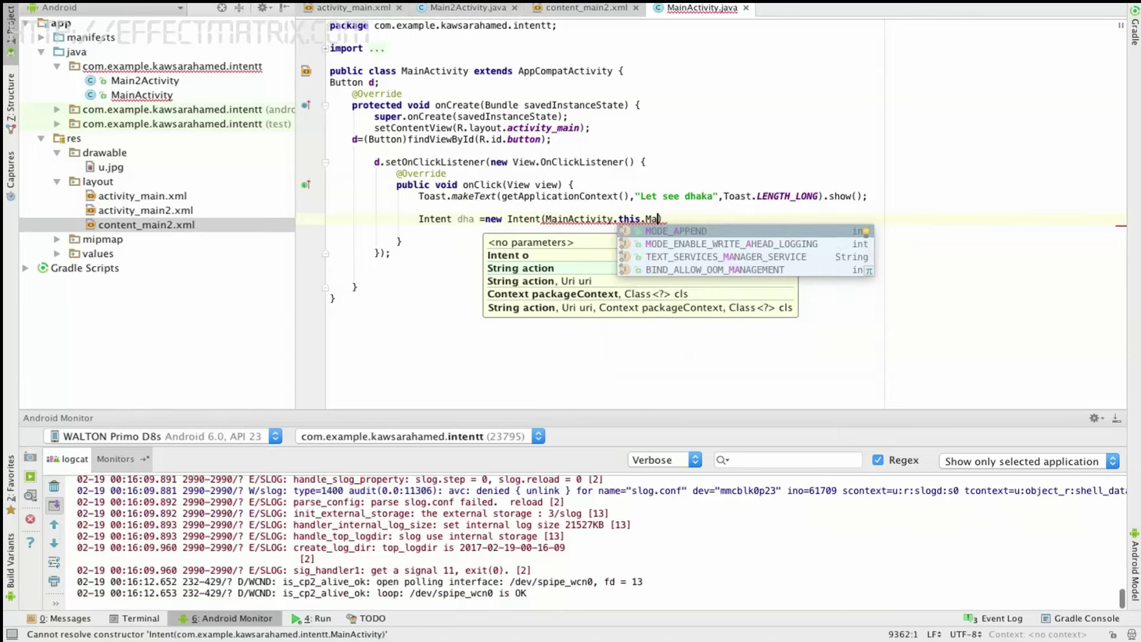
text(i)
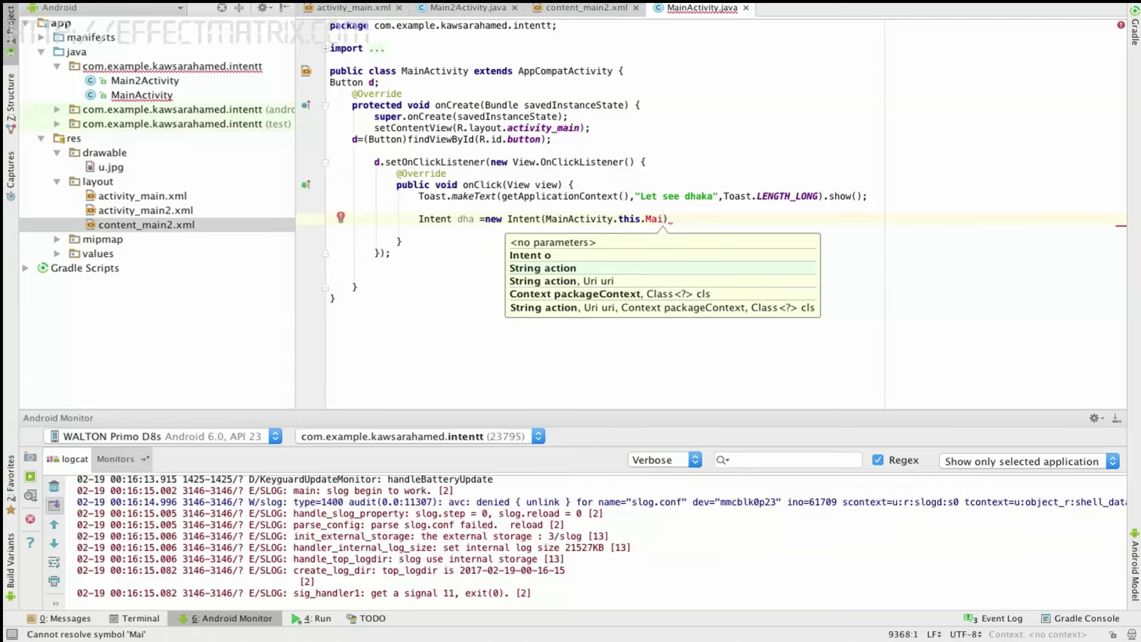
key(BackSpace)
key(BackSpace)
key(BackSpace)
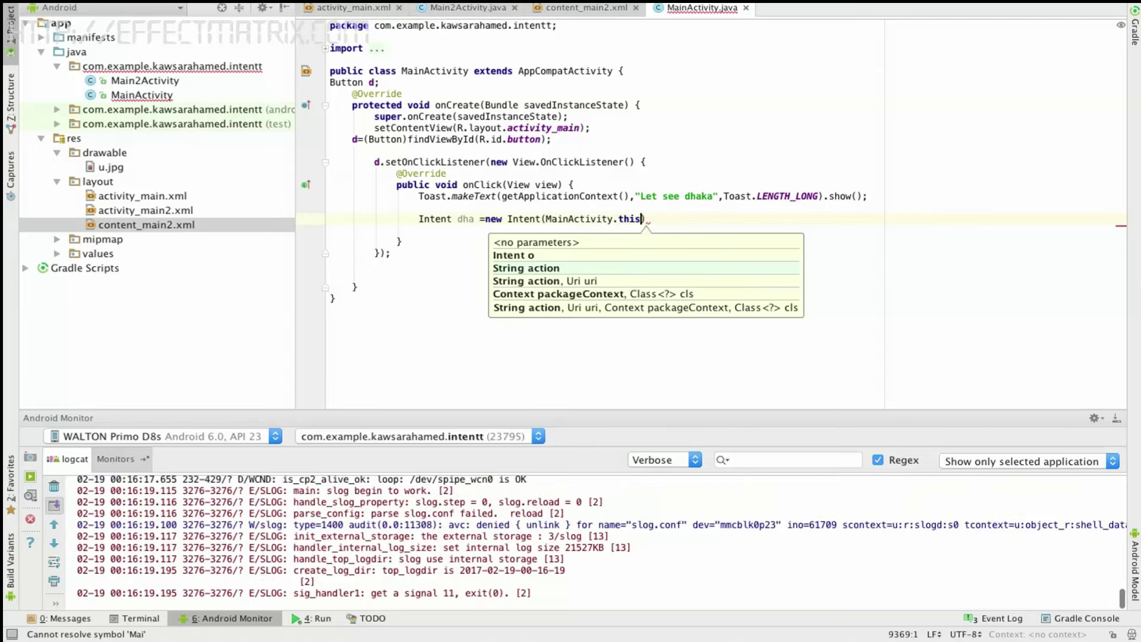
text(,M)
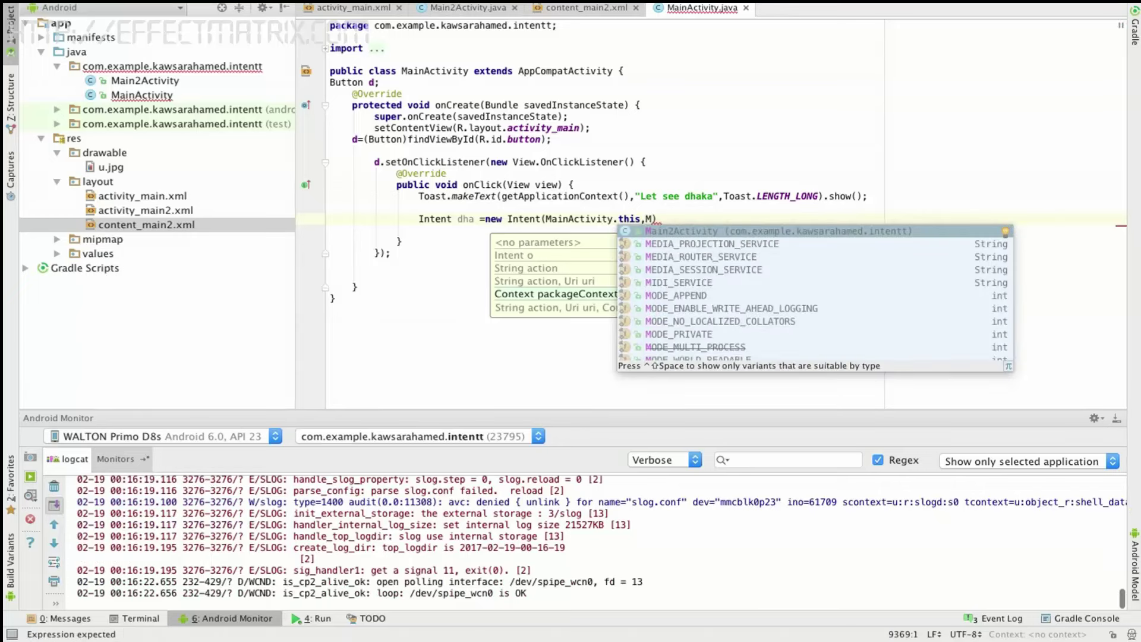
key(Return)
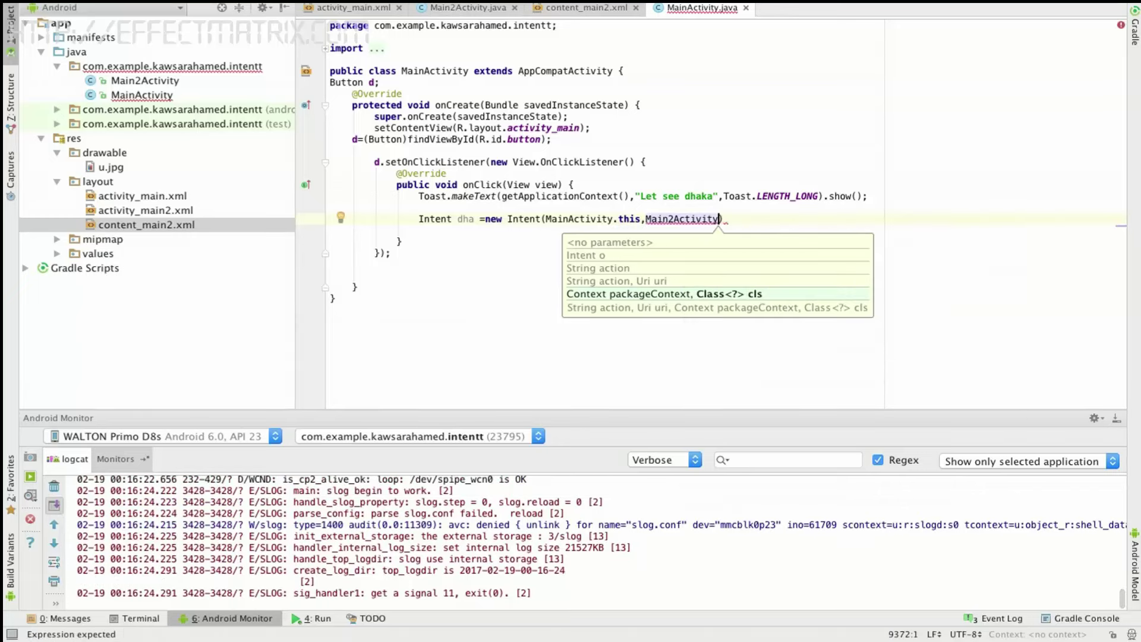
text(.)
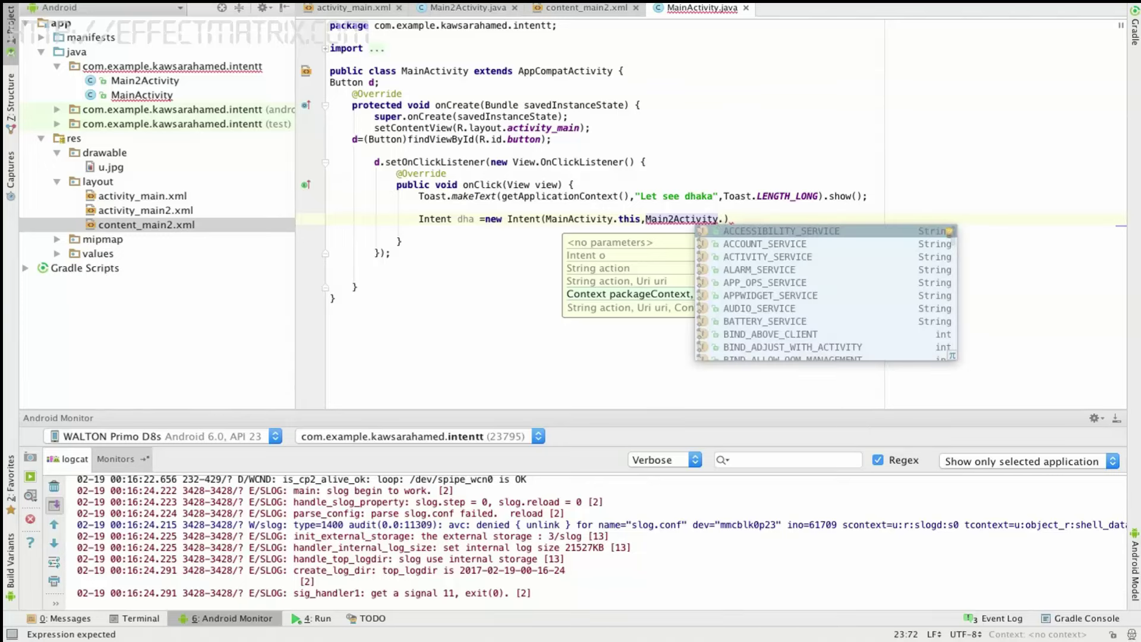
text(cl)
key(Return)
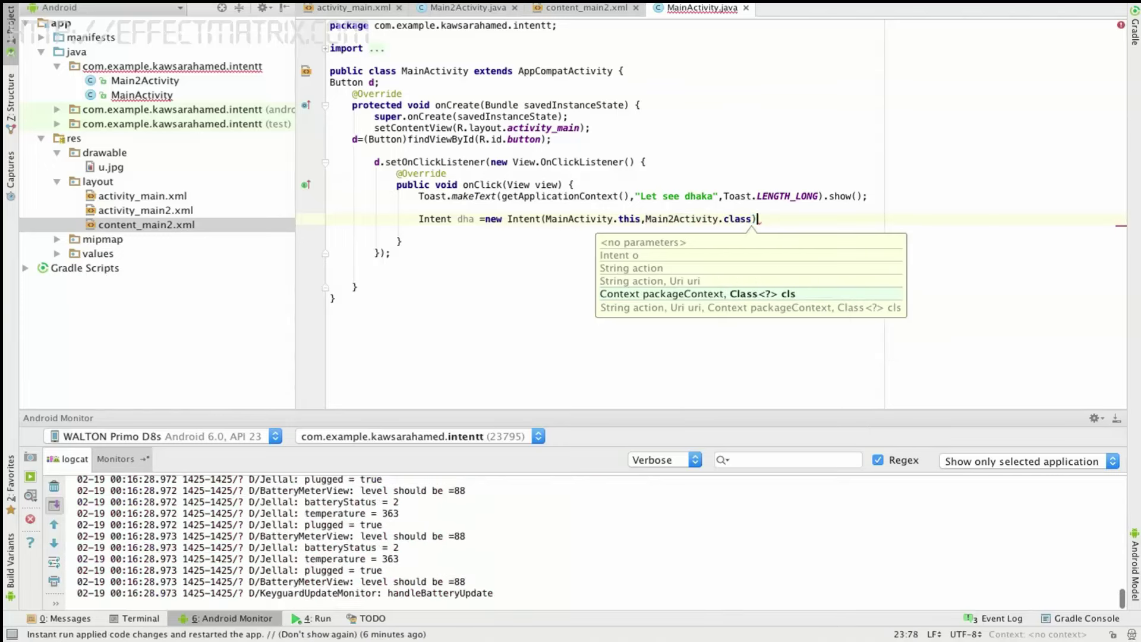
text())
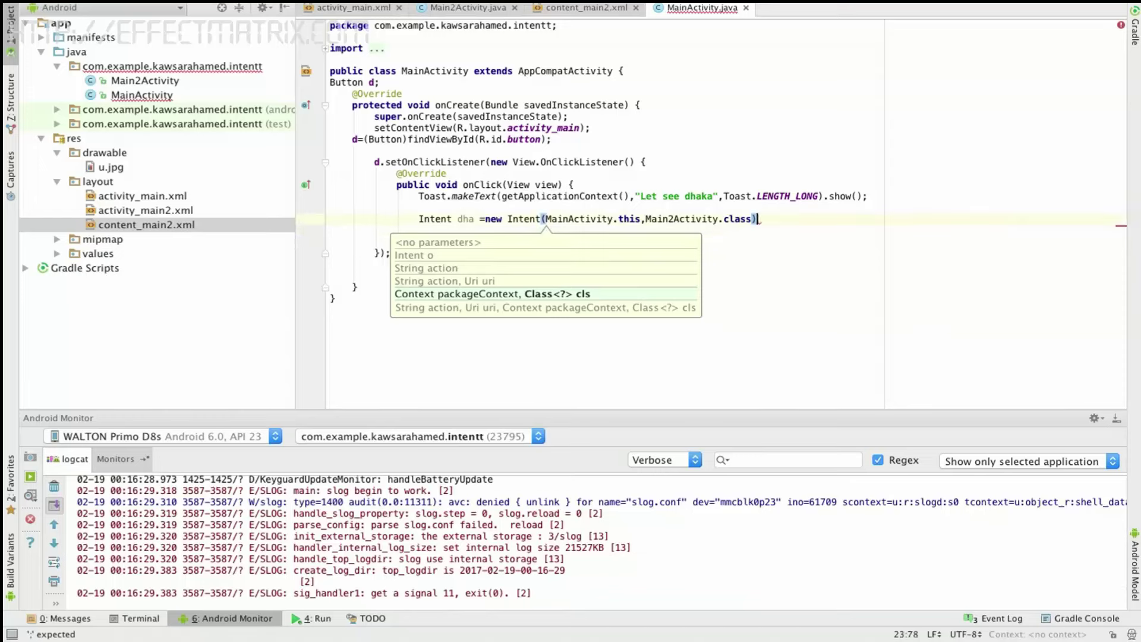
text(;)
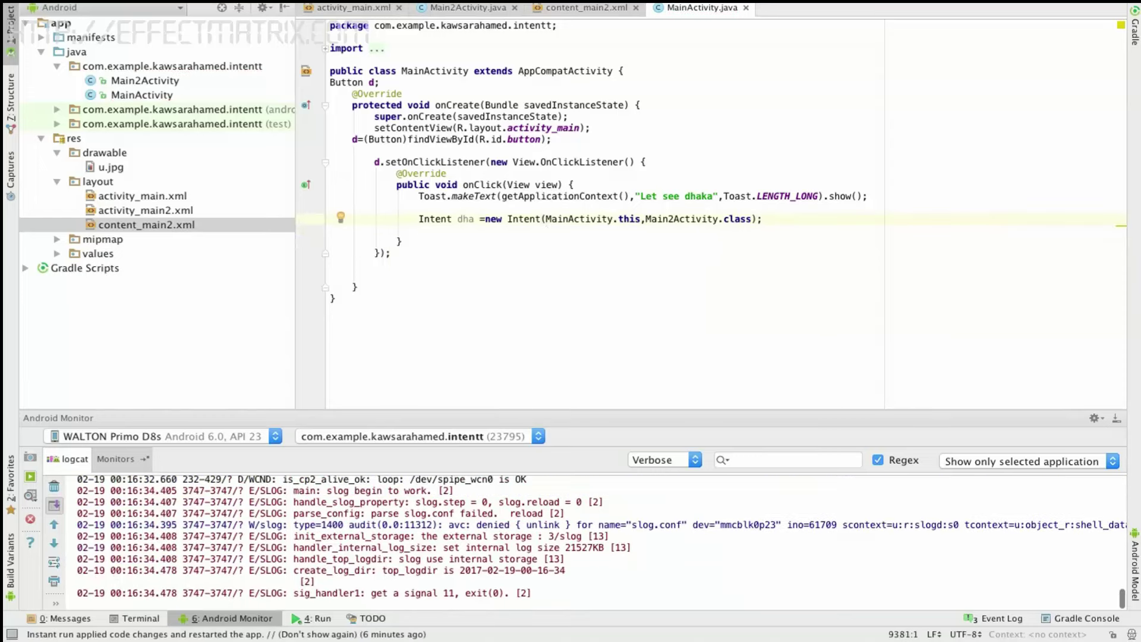
key(Return)
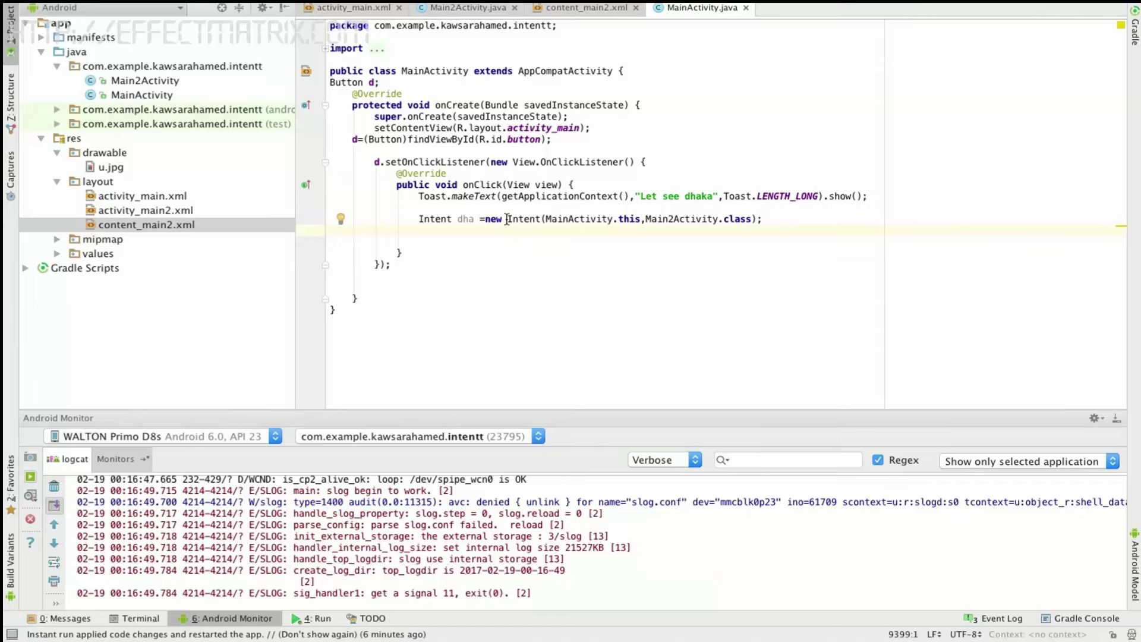
Step: Begin a startActivity call on a new line below the Intent statement
click(774, 219)
key(Return)
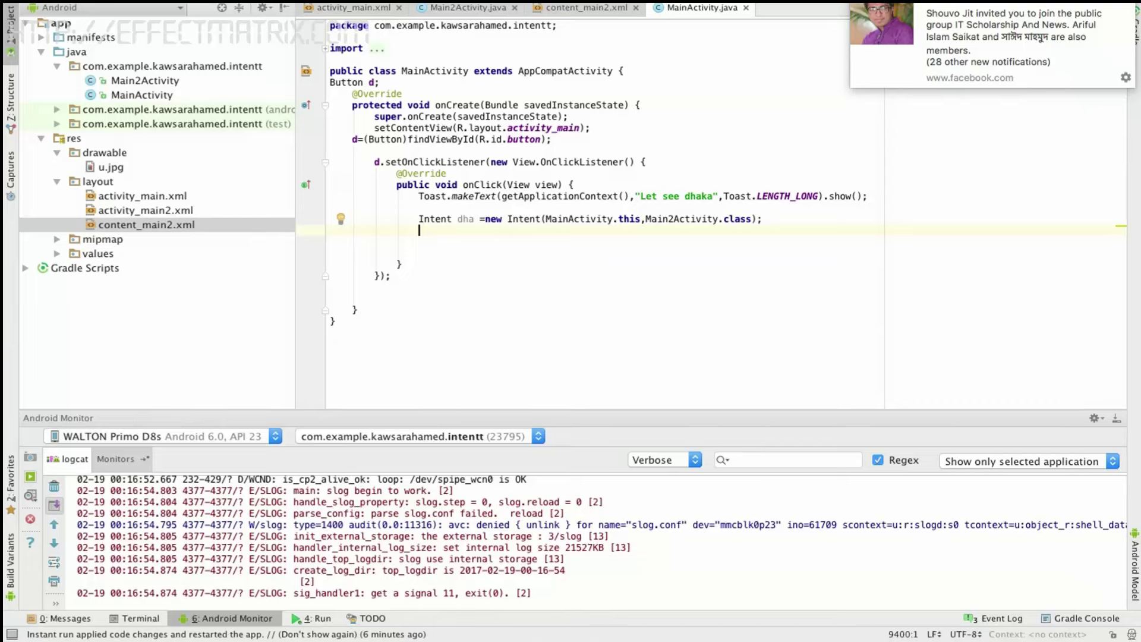
text(St)
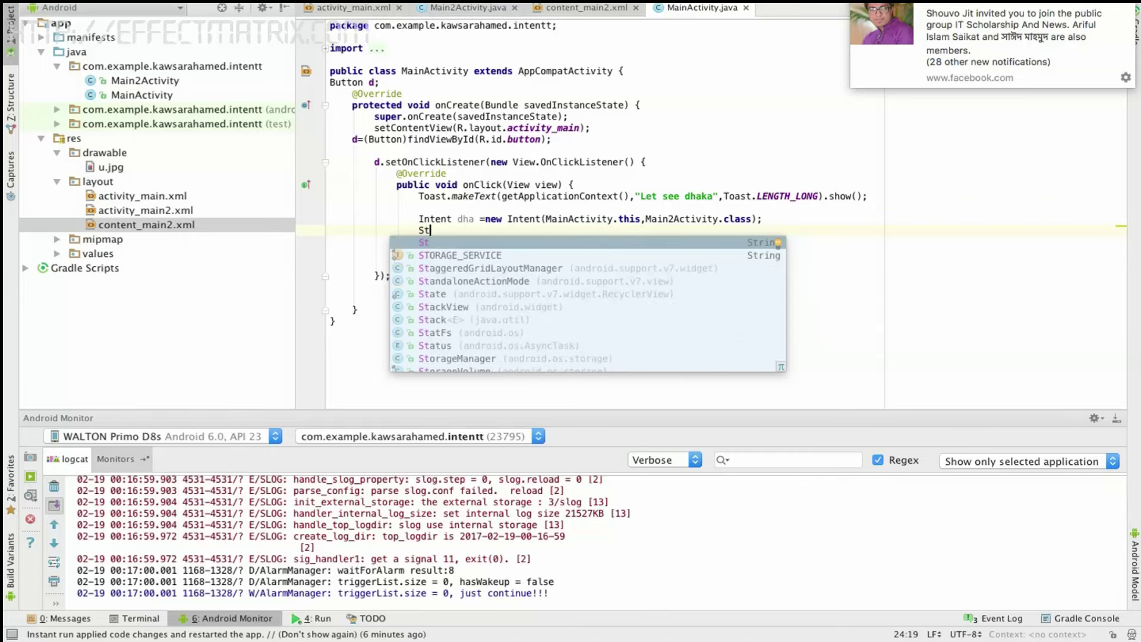
key(BackSpace)
key(BackSpace)
text(st)
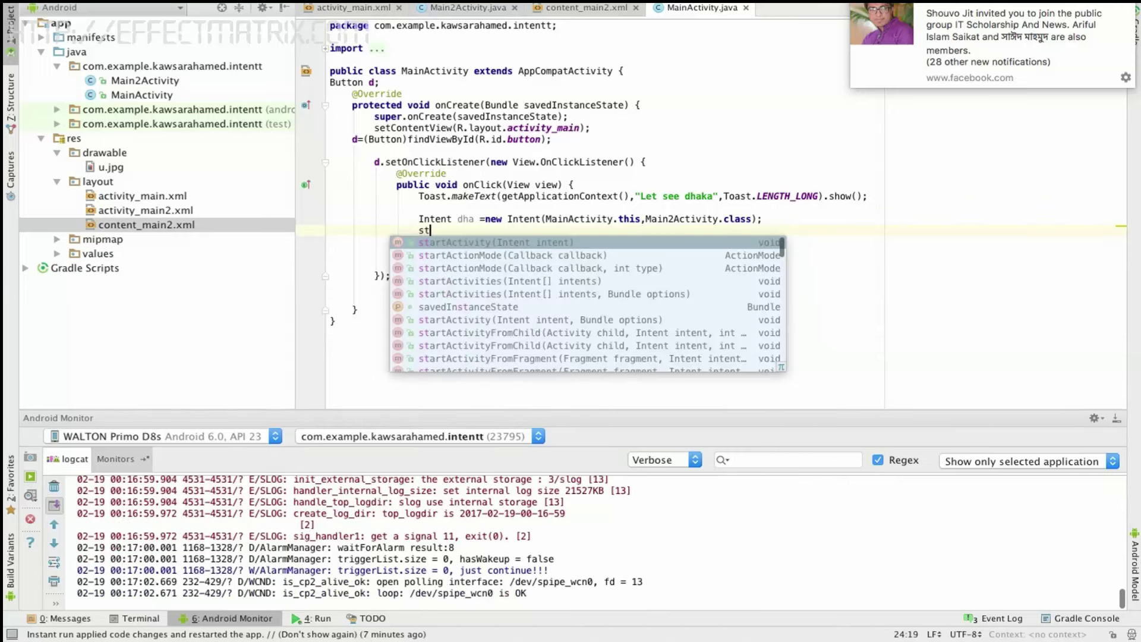
key(Return)
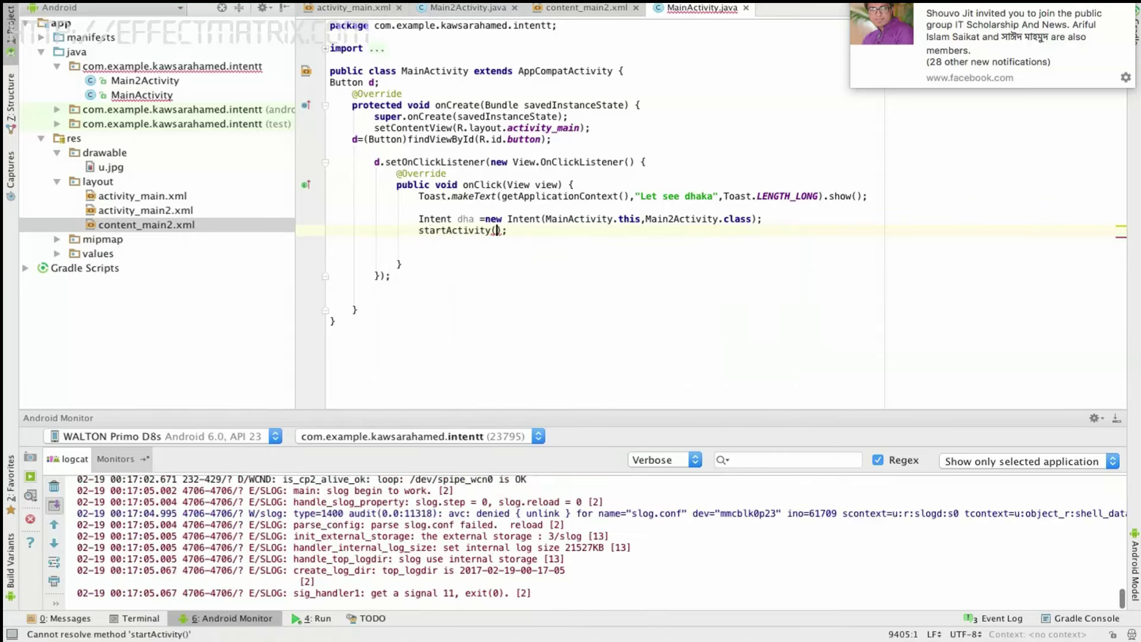
text(d)
text(h)
key(End)
key(Return)
Step: Complete the call as startActivity(dha) and build and run the app on the phone
click(458, 230)
key(Right)
key(Right)
key(Right)
key(Right)
key(Right)
key(Right)
key(Right)
key(Right)
key(BackSpace)
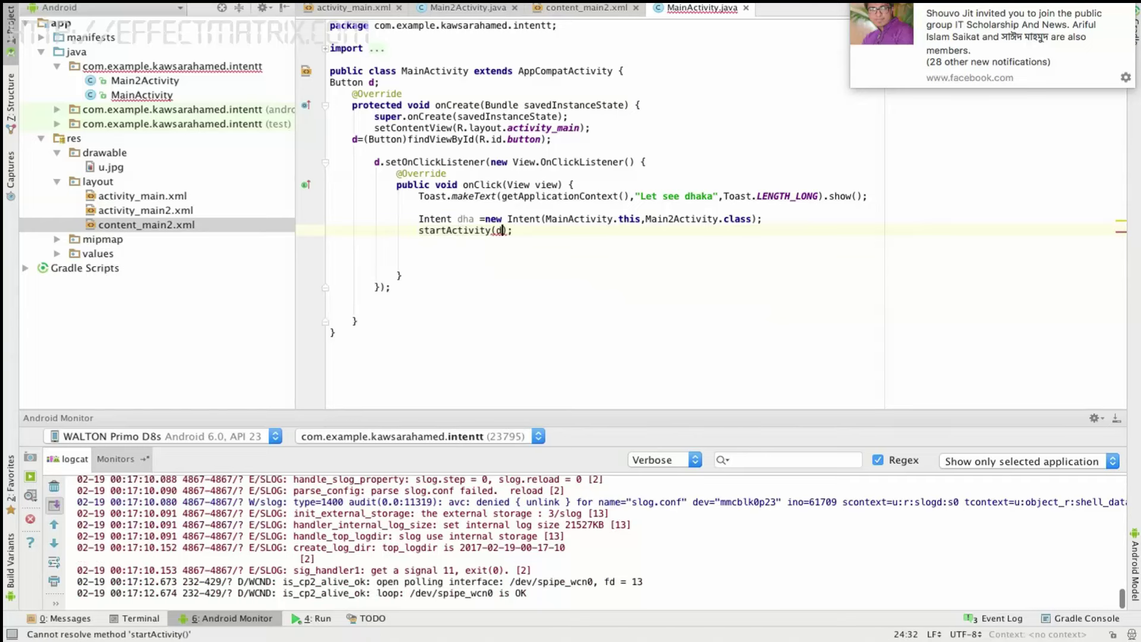
key(ctrl+space)
key(Down)
key(Return)
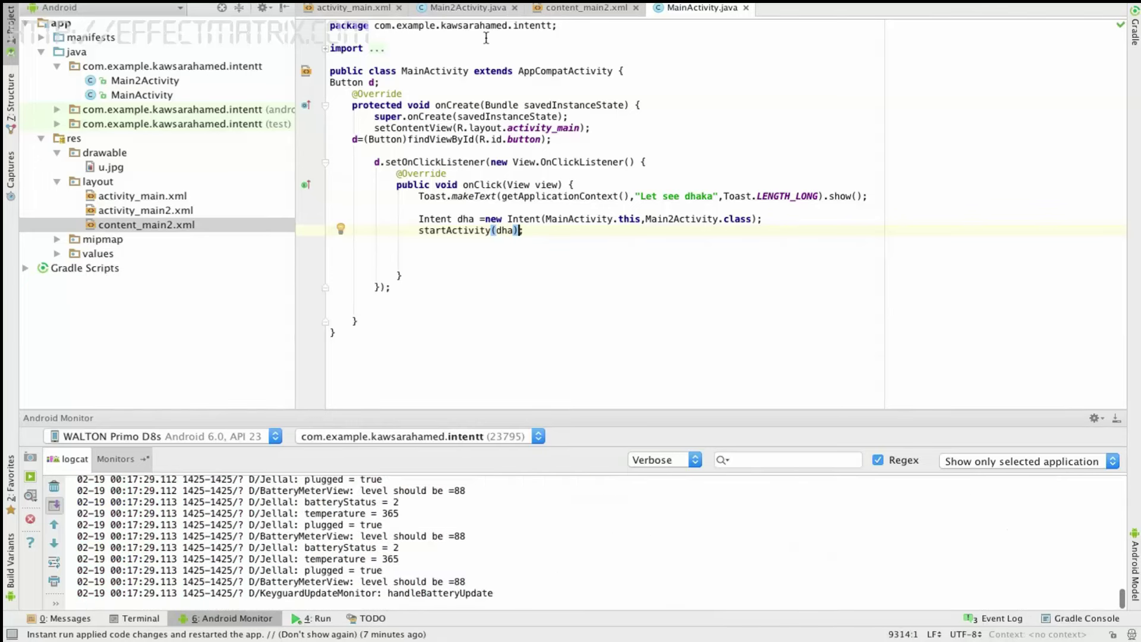
key(ctrl+r)
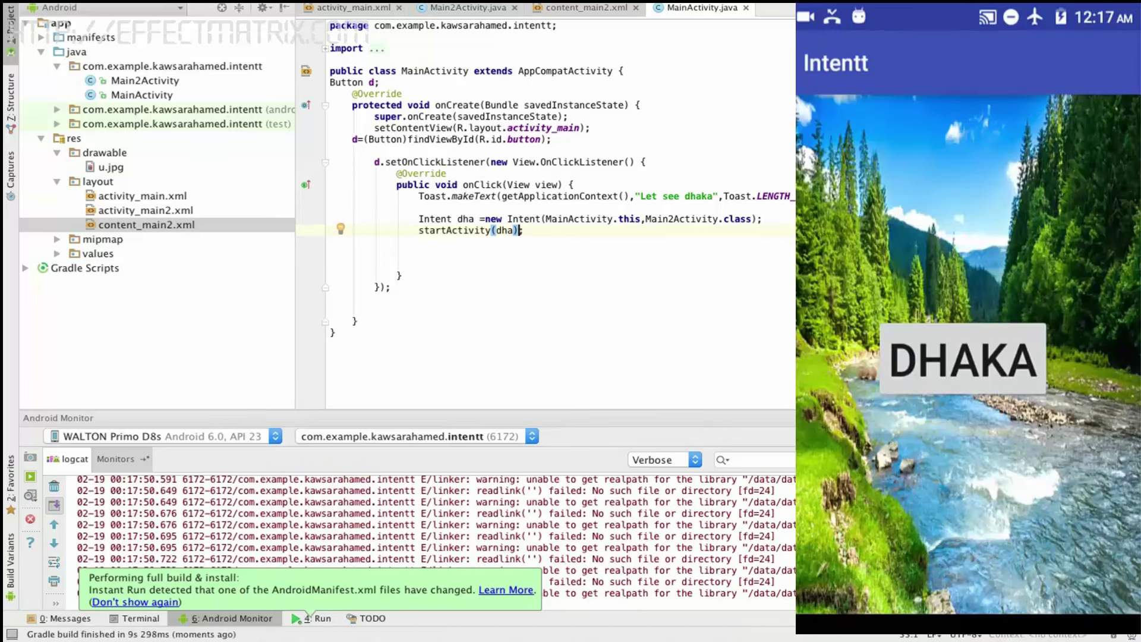
Step: Tap DHAKA to confirm Main2Activity opens, view content_main2.xml, and show Mission Control
click(963, 359)
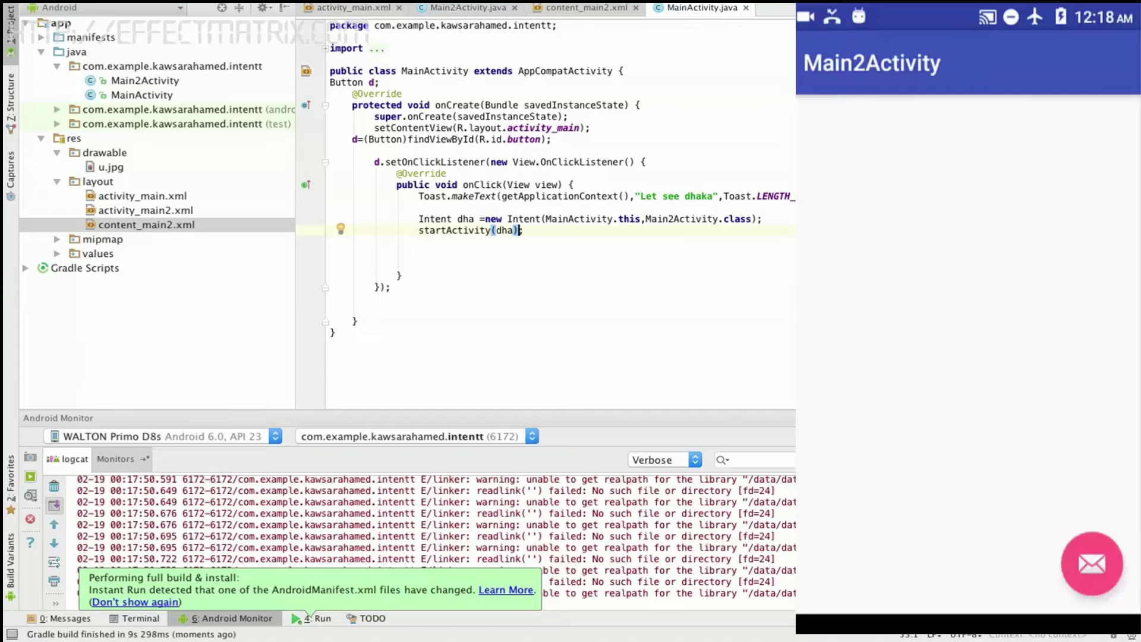
click(591, 8)
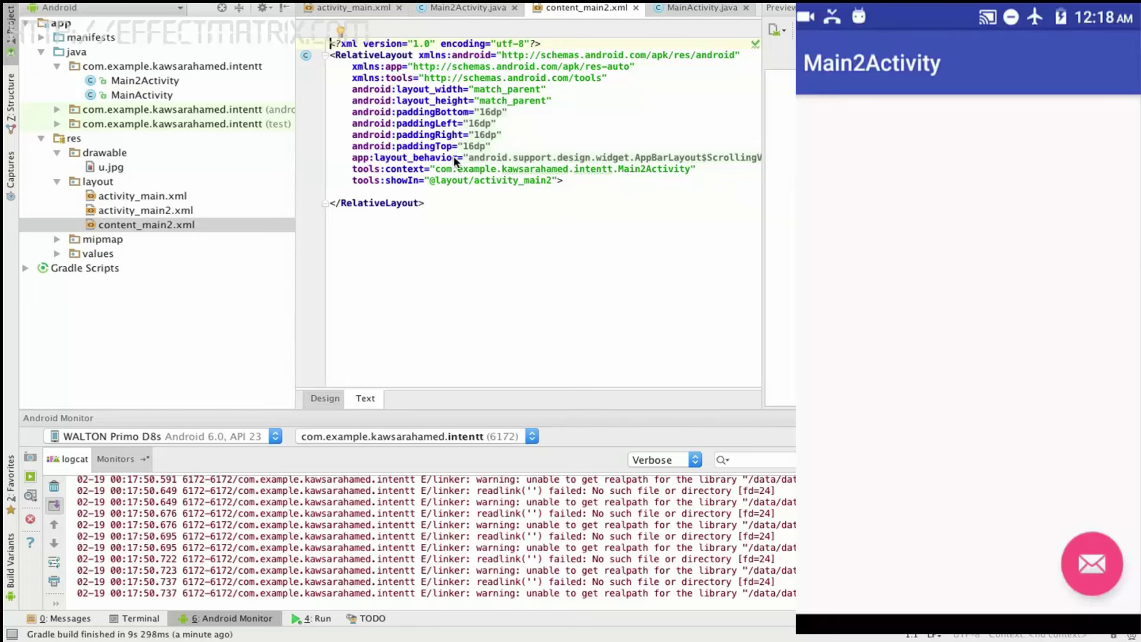
key(ctrl+Up)
Step: Copy ui.jpg from the desktop and return to the desktops overview
click(426, 28)
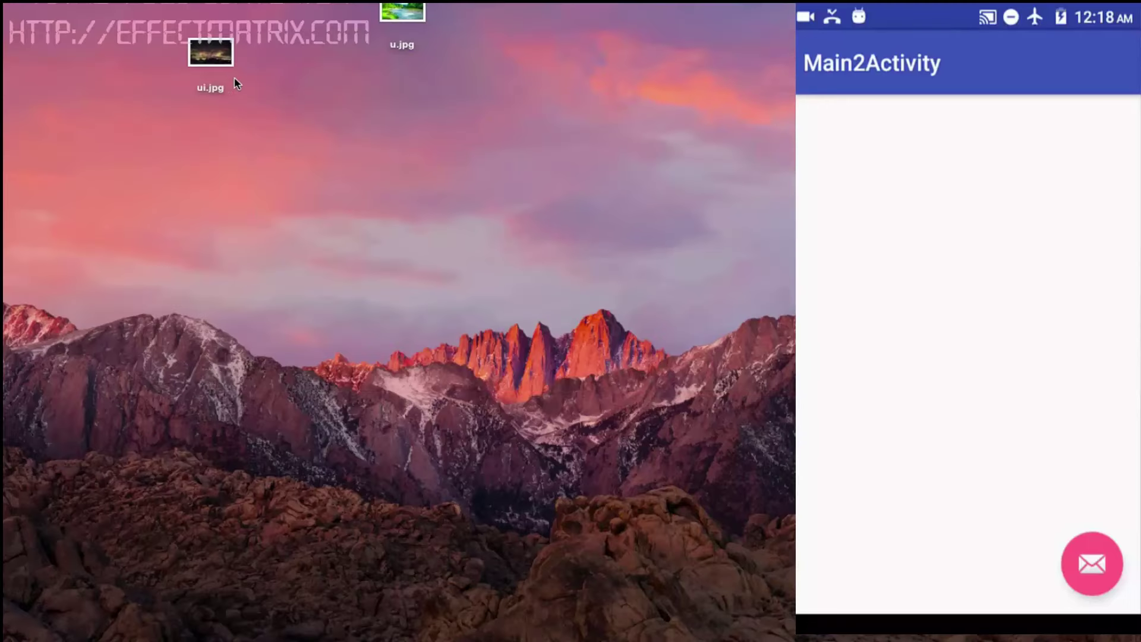
click(213, 62)
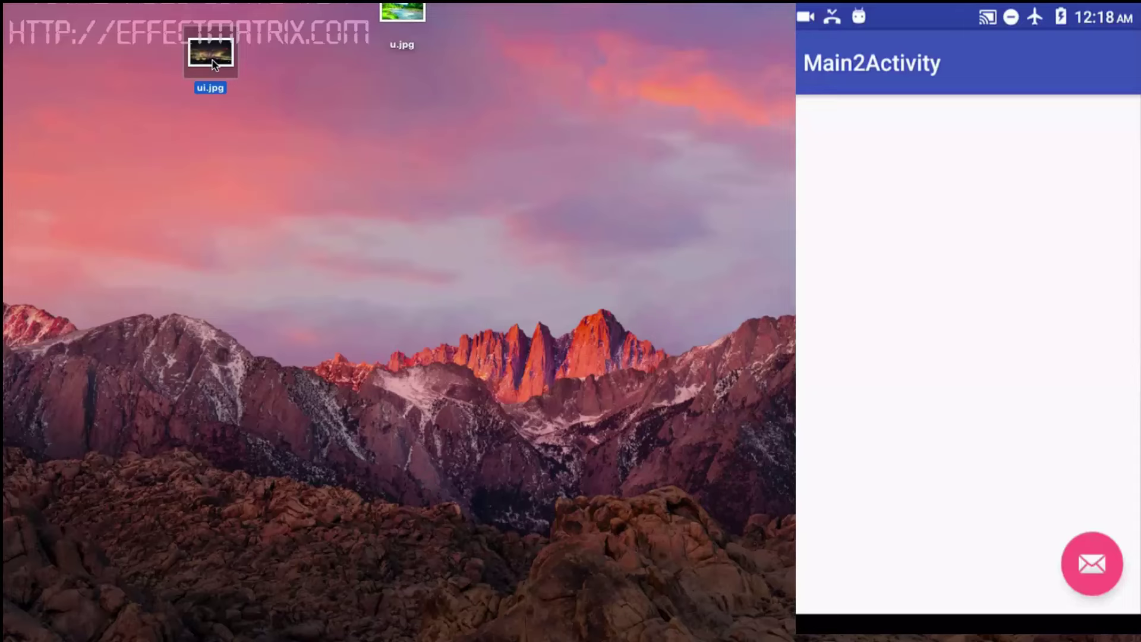
right_click(214, 62)
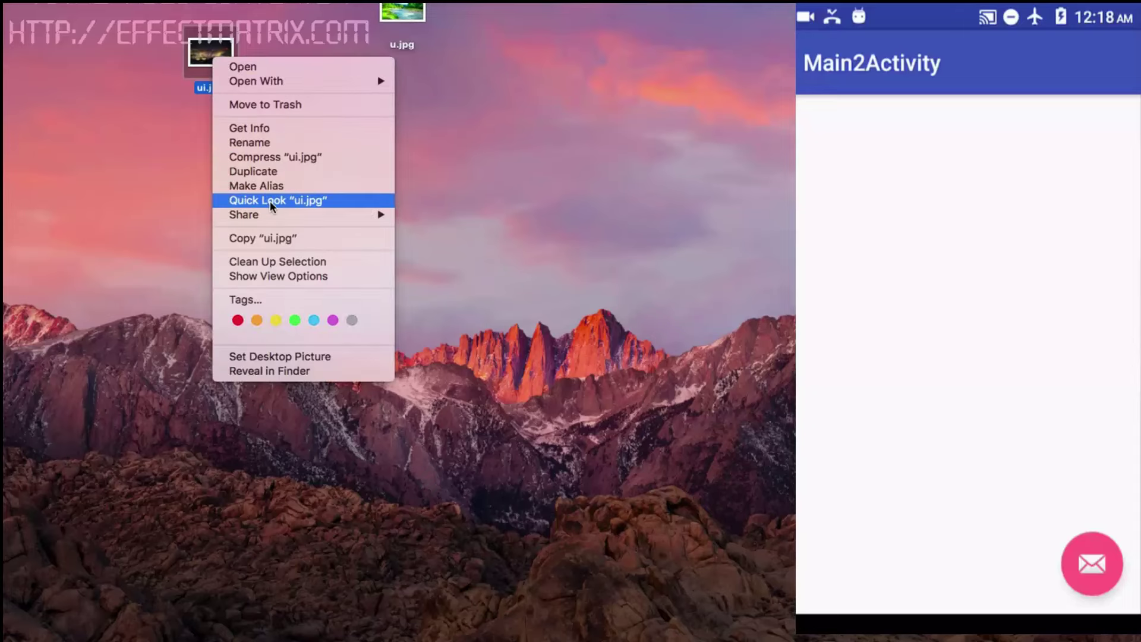
click(269, 240)
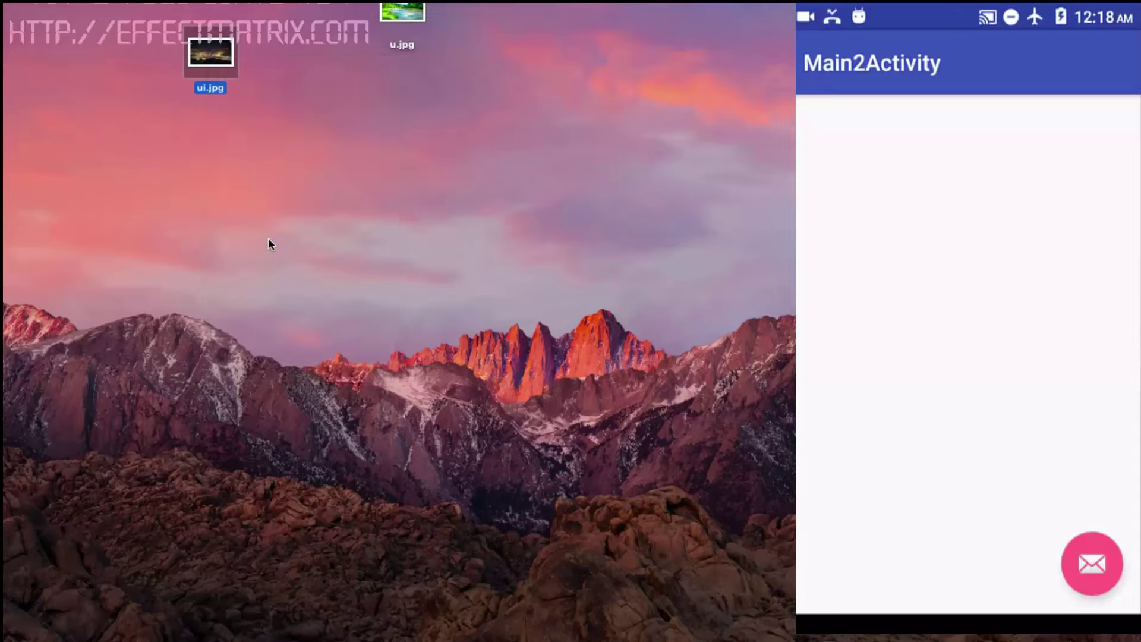
click(342, 225)
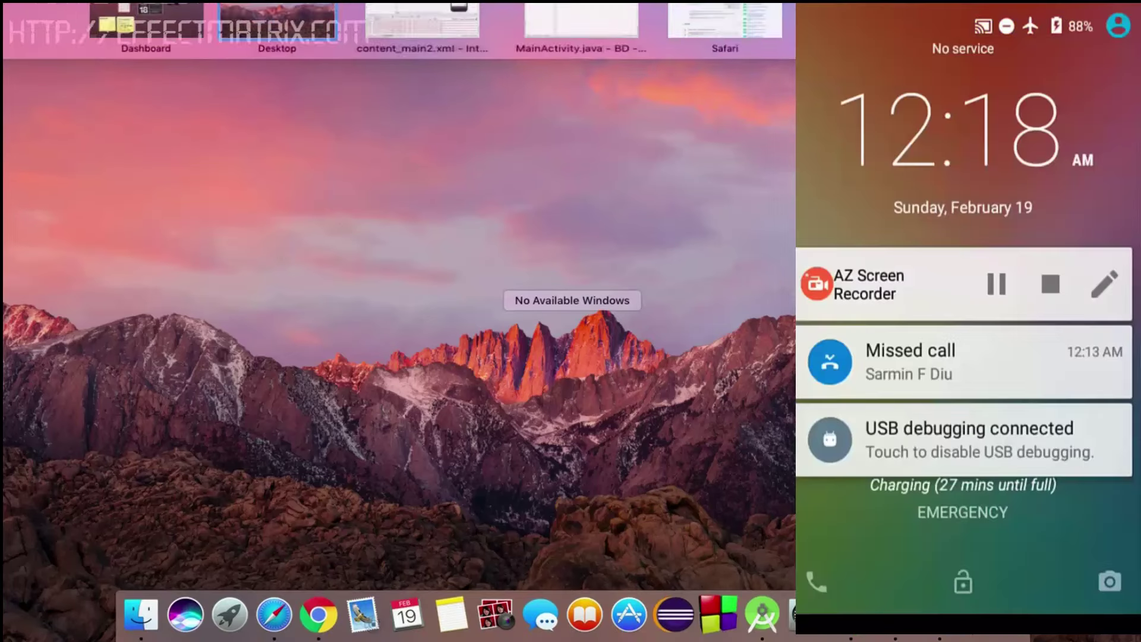
Step: Paste ui.jpg into the project's res/drawable folder
click(457, 23)
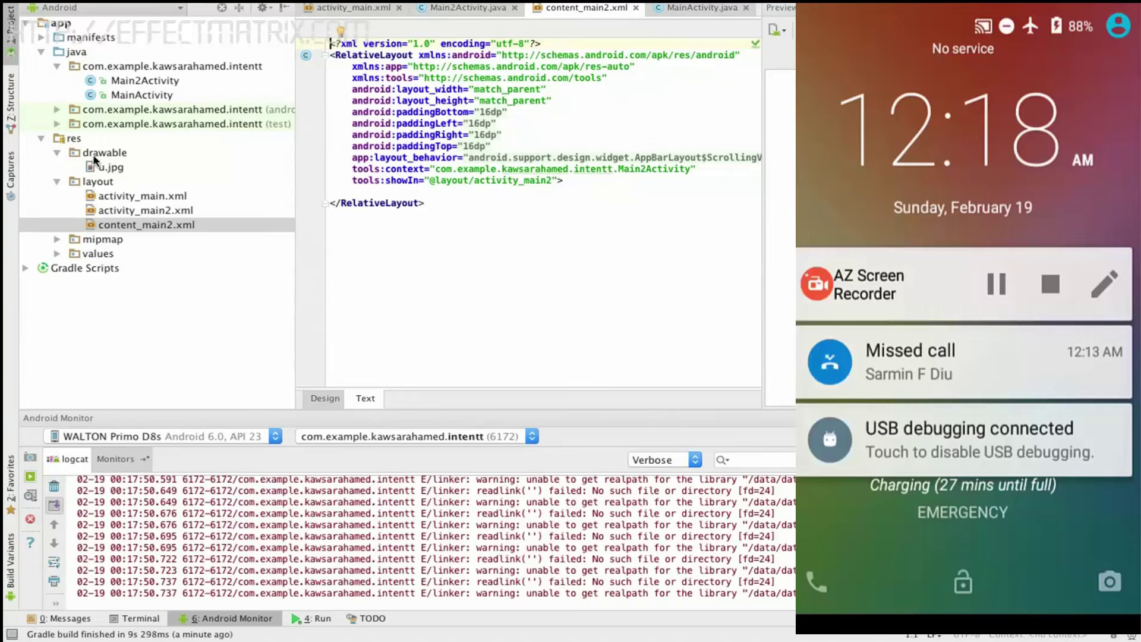
click(95, 159)
right_click(95, 159)
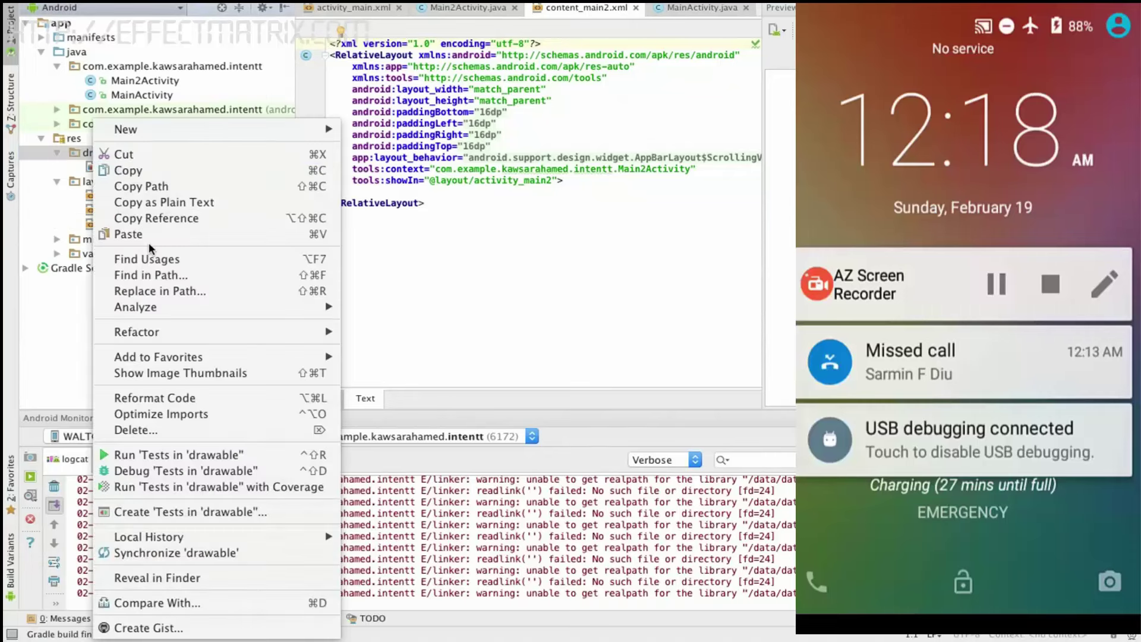
click(129, 237)
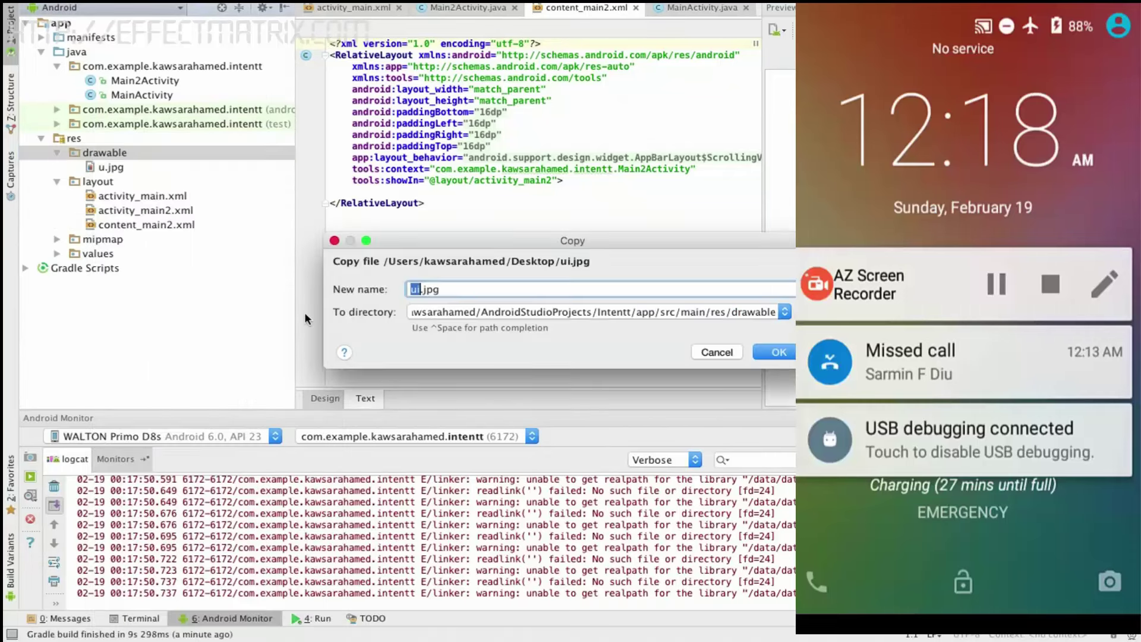
key(Return)
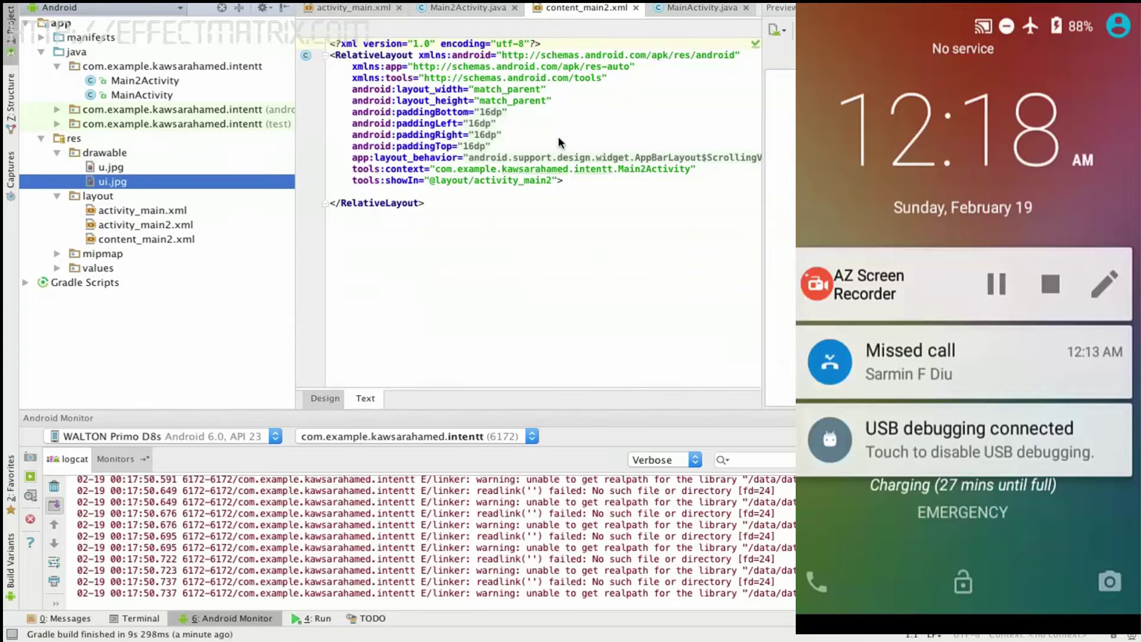
click(596, 139)
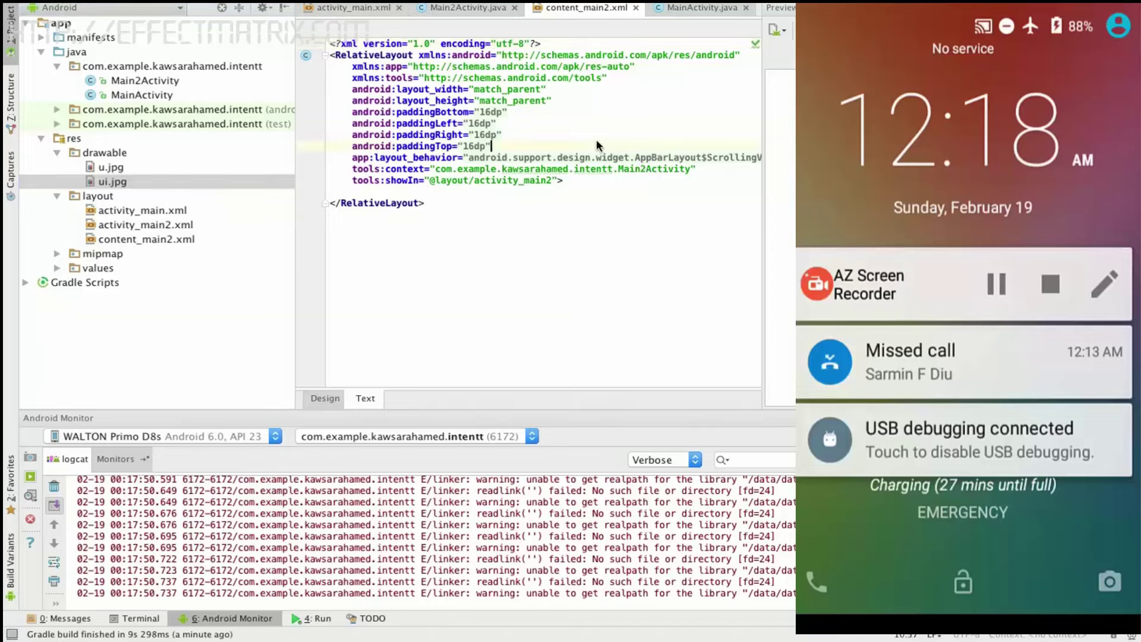
key(Return)
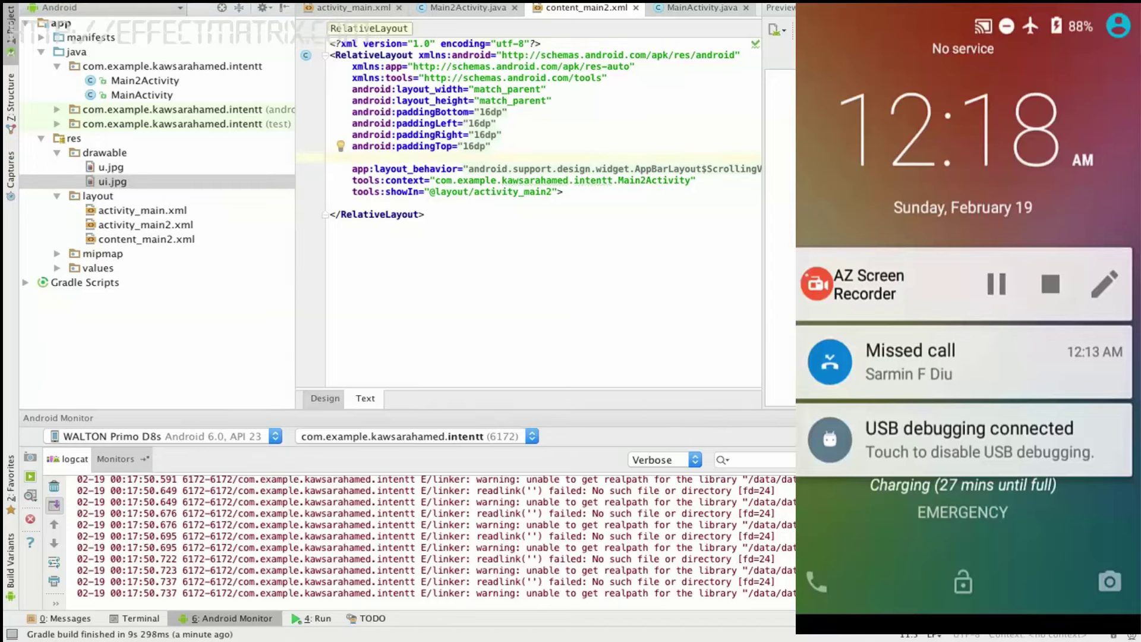
text(b)
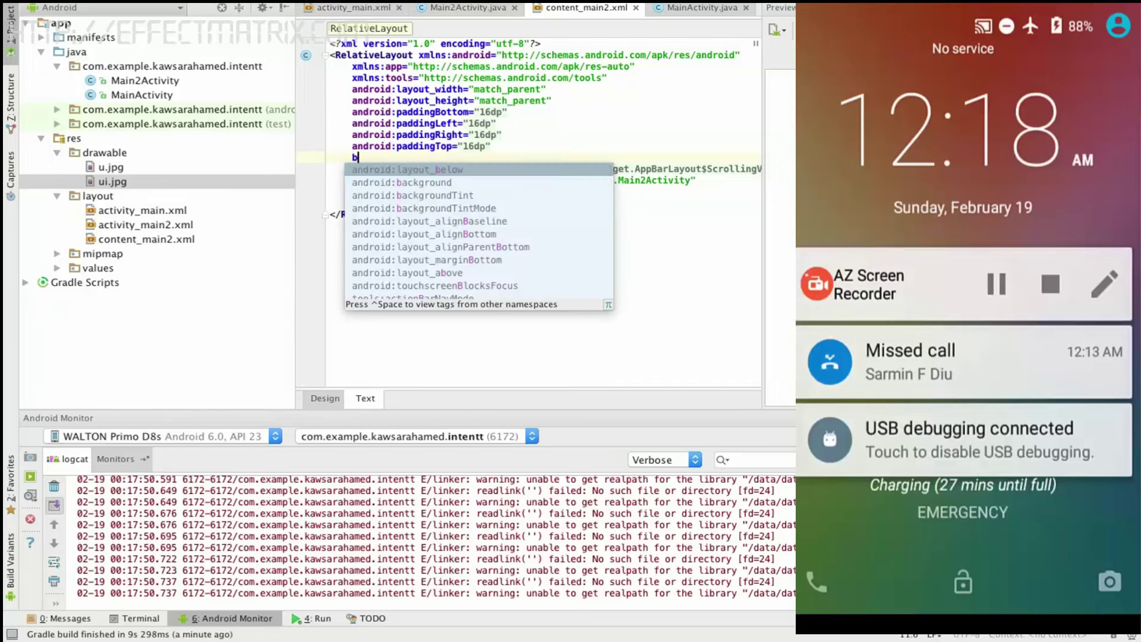
key(Return)
key(Return)
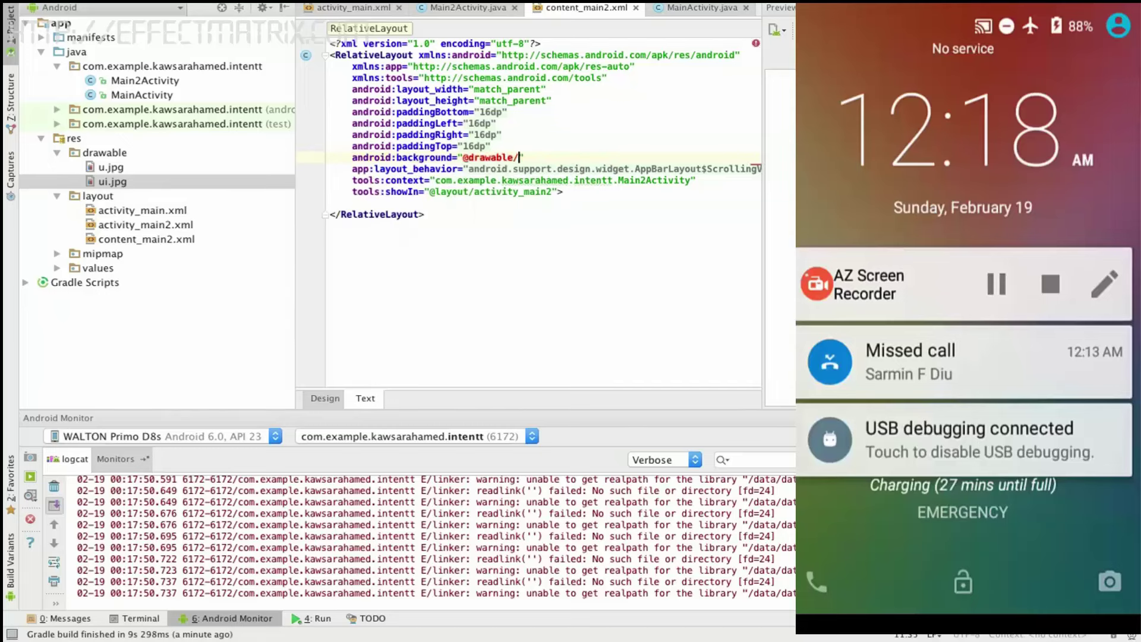
text(ui)
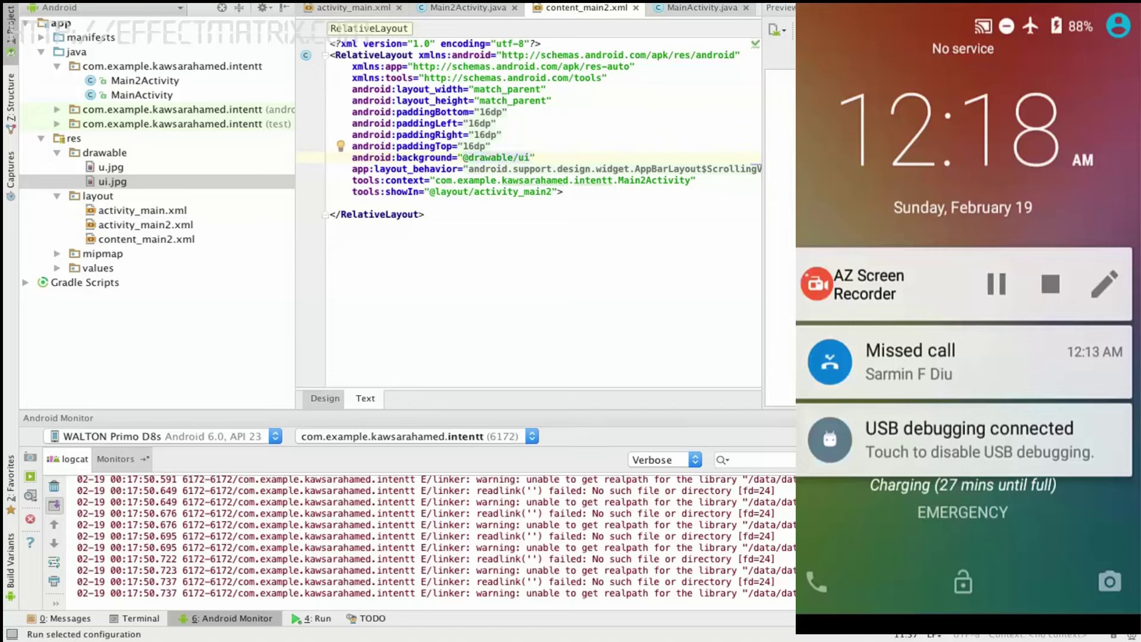
key(shift+F10)
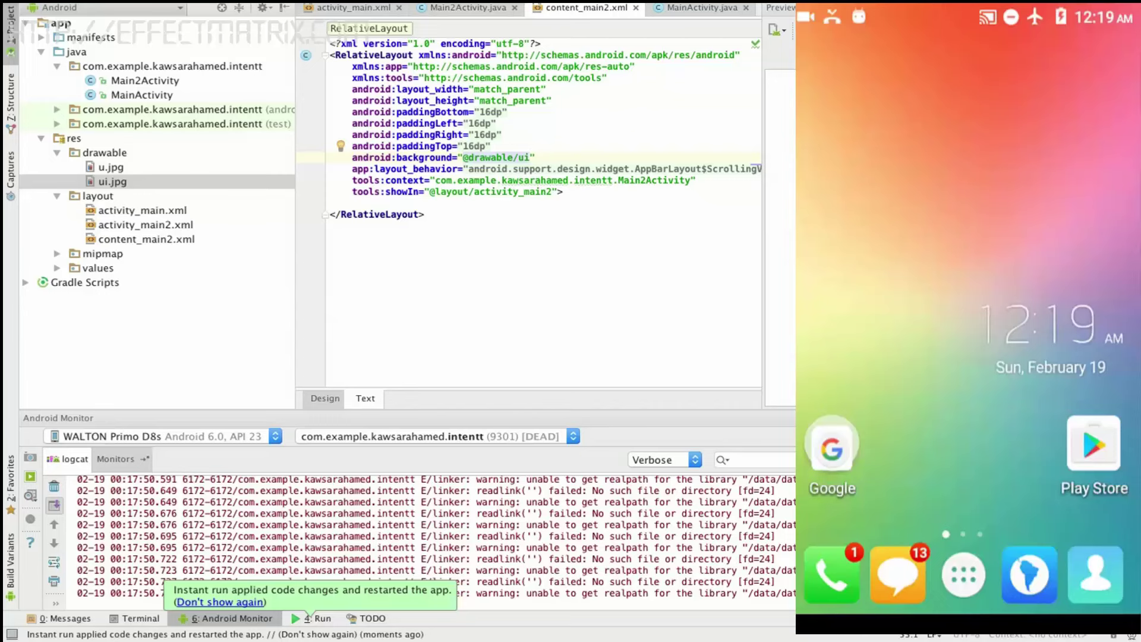
key(ctrl+Up)
click(442, 30)
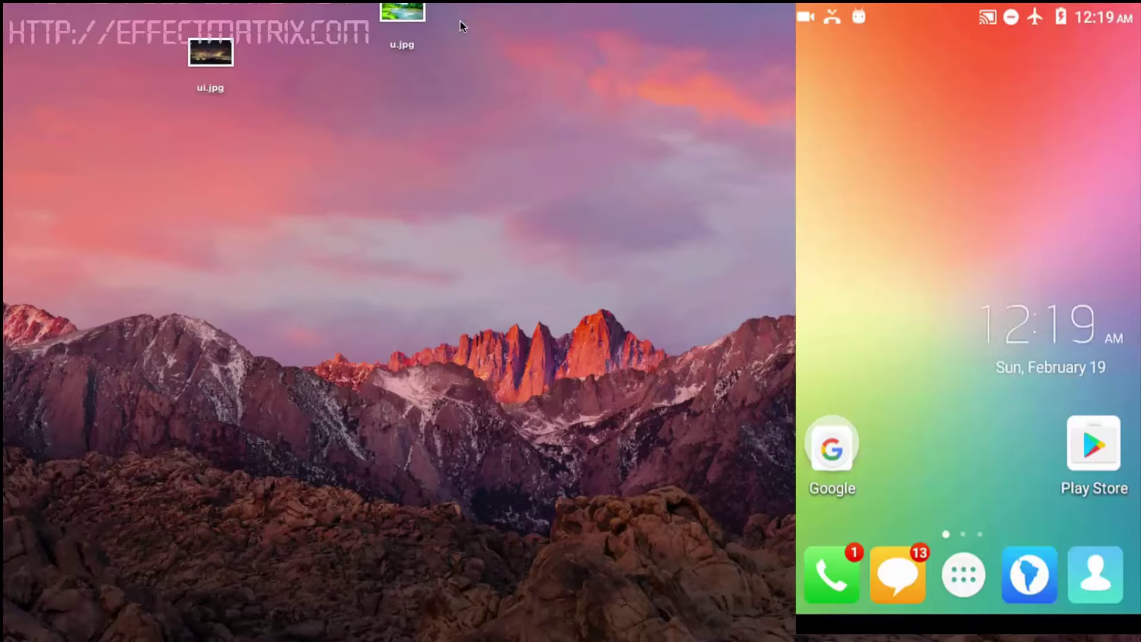
right_click(201, 65)
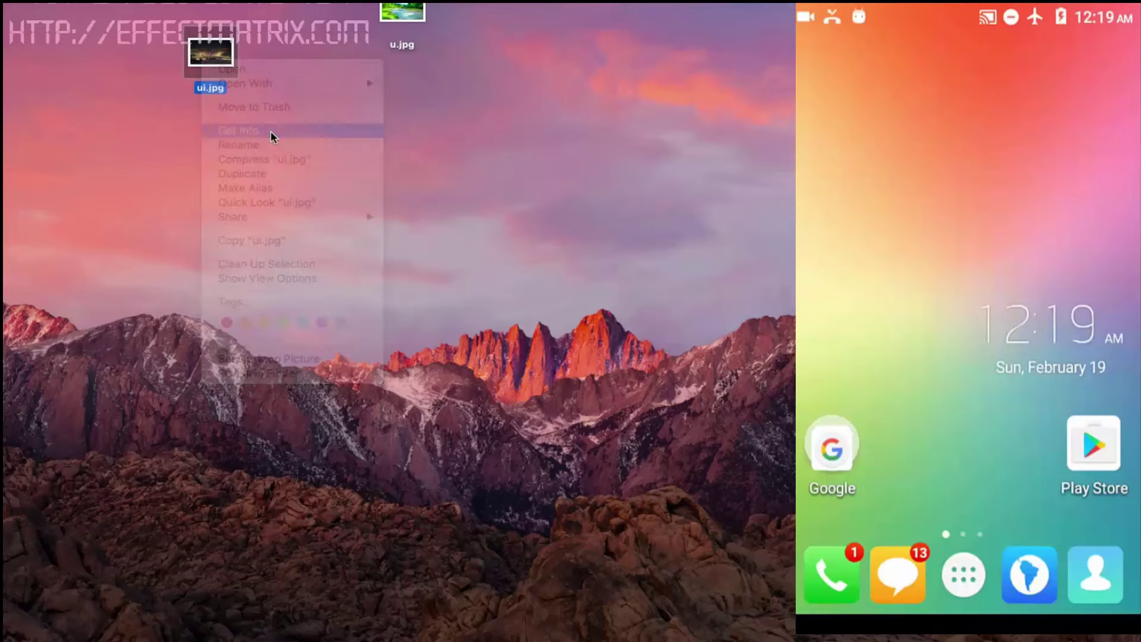
key(super+i)
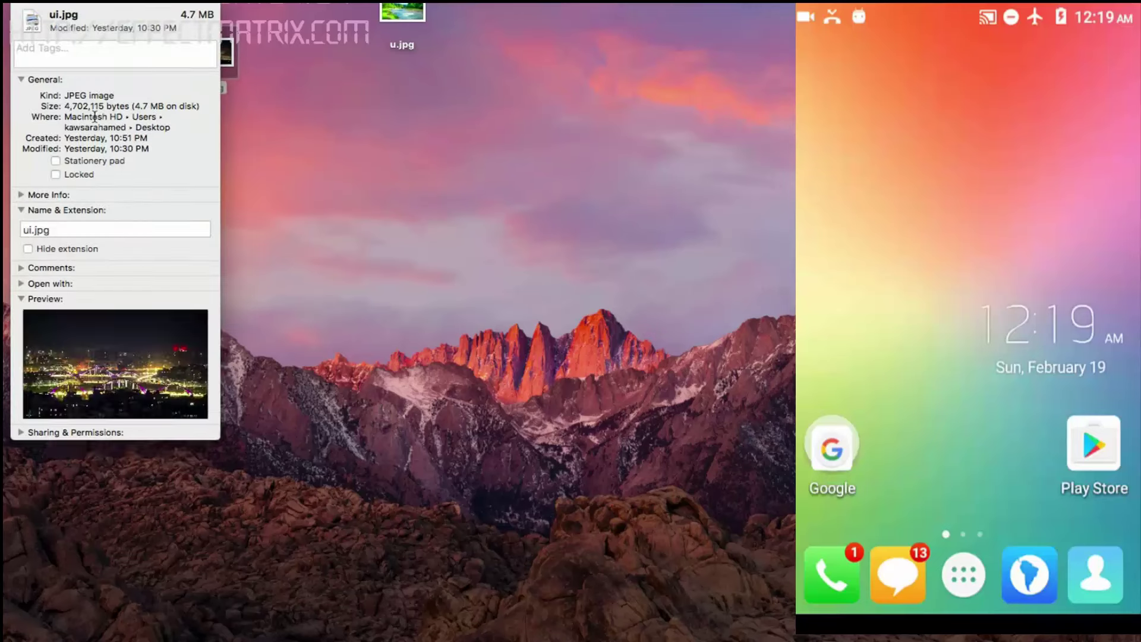
click(22, 5)
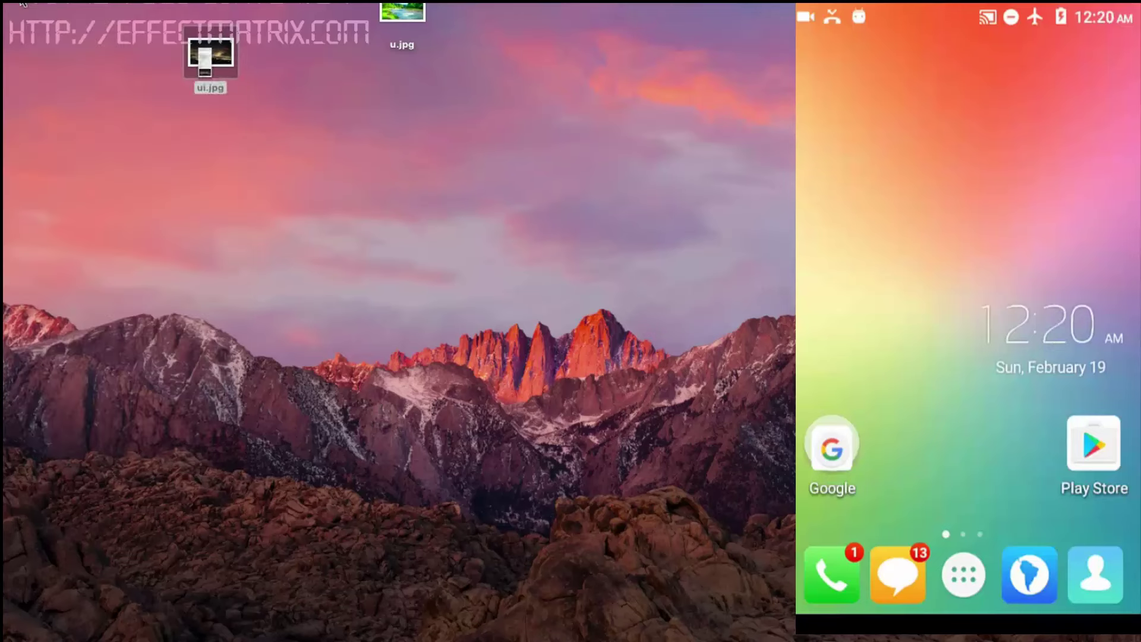
key(ctrl+Up)
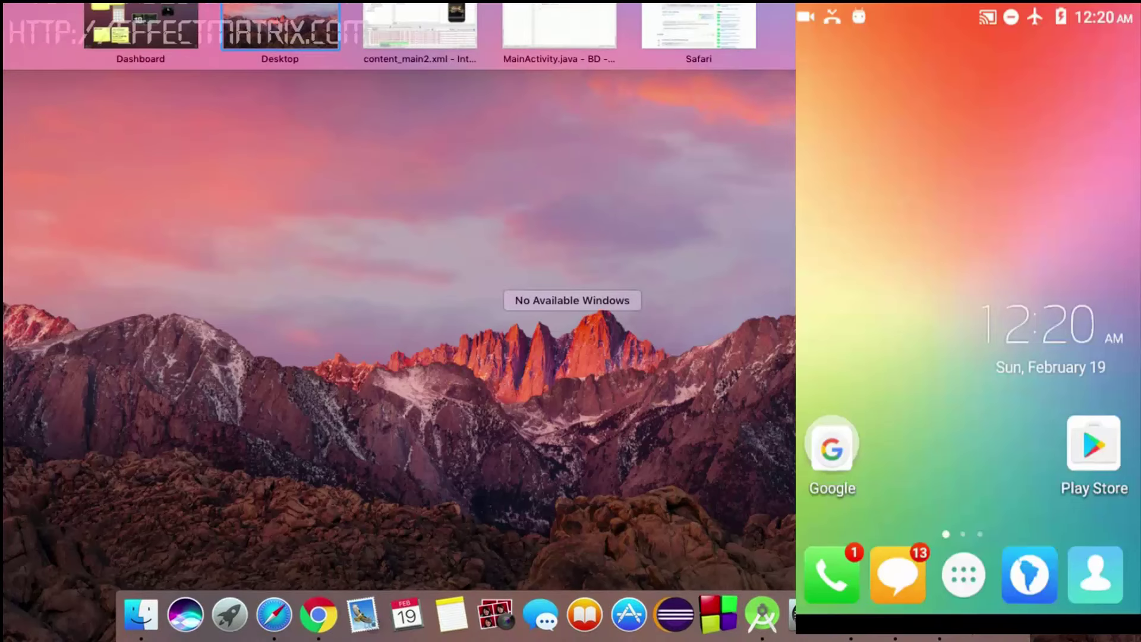
click(464, 9)
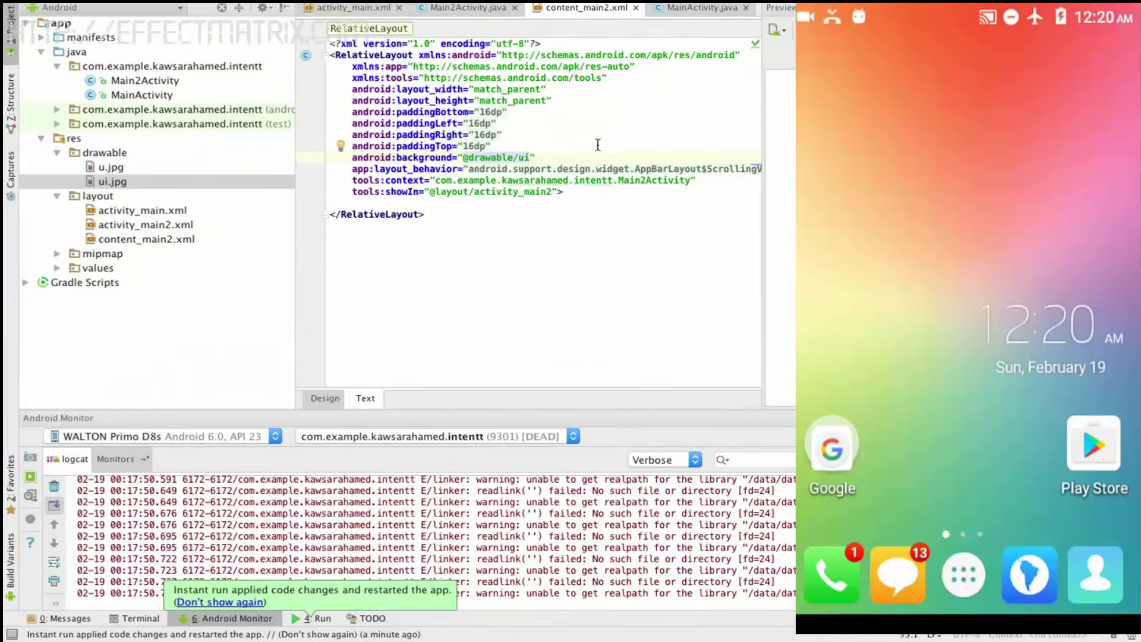
Step: Delete the android:background attribute from content_main2.xml
click(598, 145)
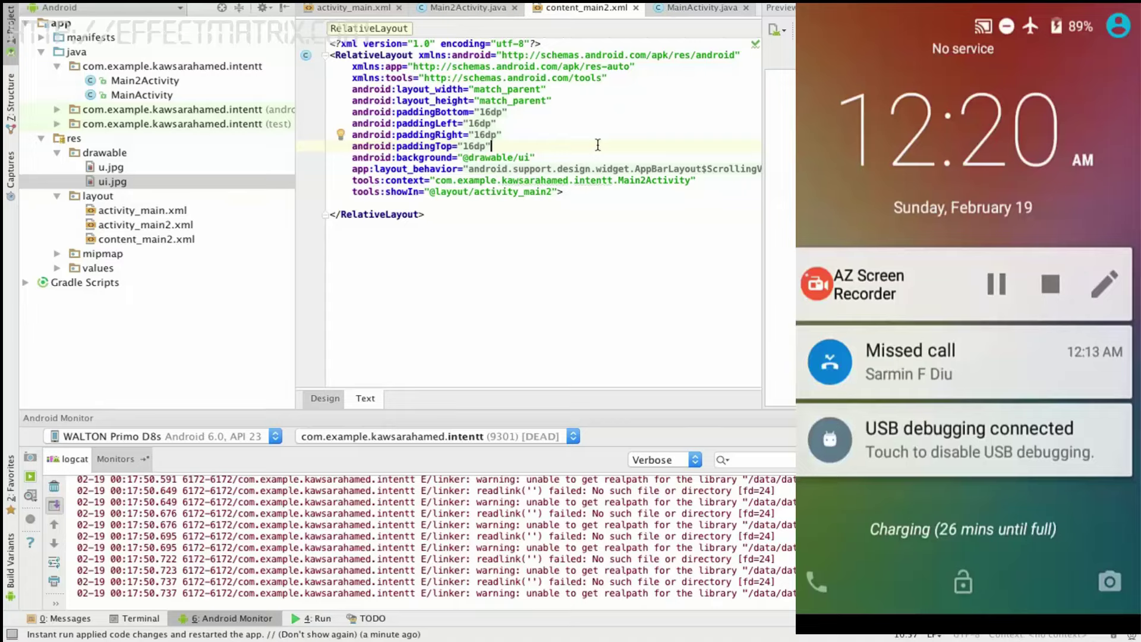
click(550, 156)
scroll(551, 156, right, 2)
scroll(551, 156, left, 2)
scroll(550, 156, right, 2)
scroll(550, 155, left, 2)
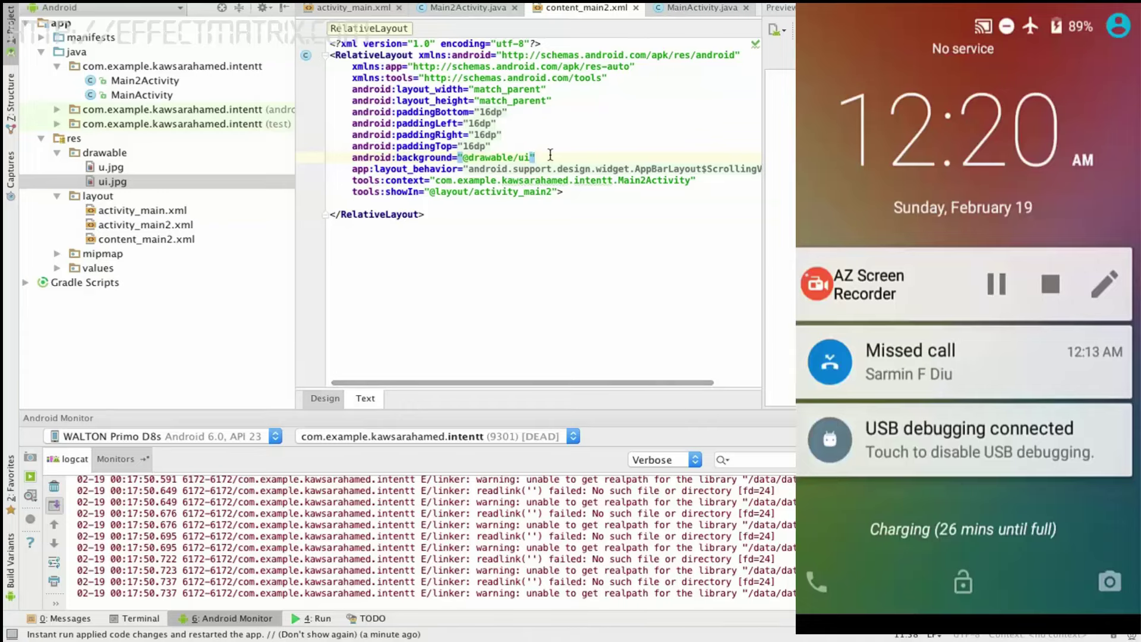
scroll(550, 156, right, 2)
scroll(551, 156, left, 2)
drag(537, 157, 352, 158)
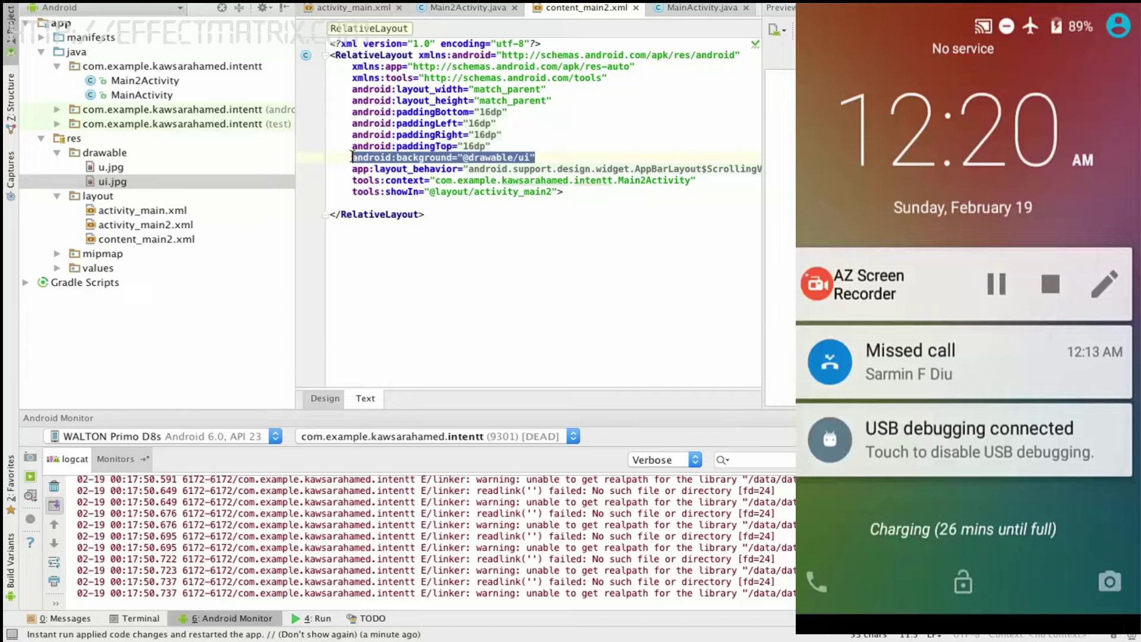
key(BackSpace)
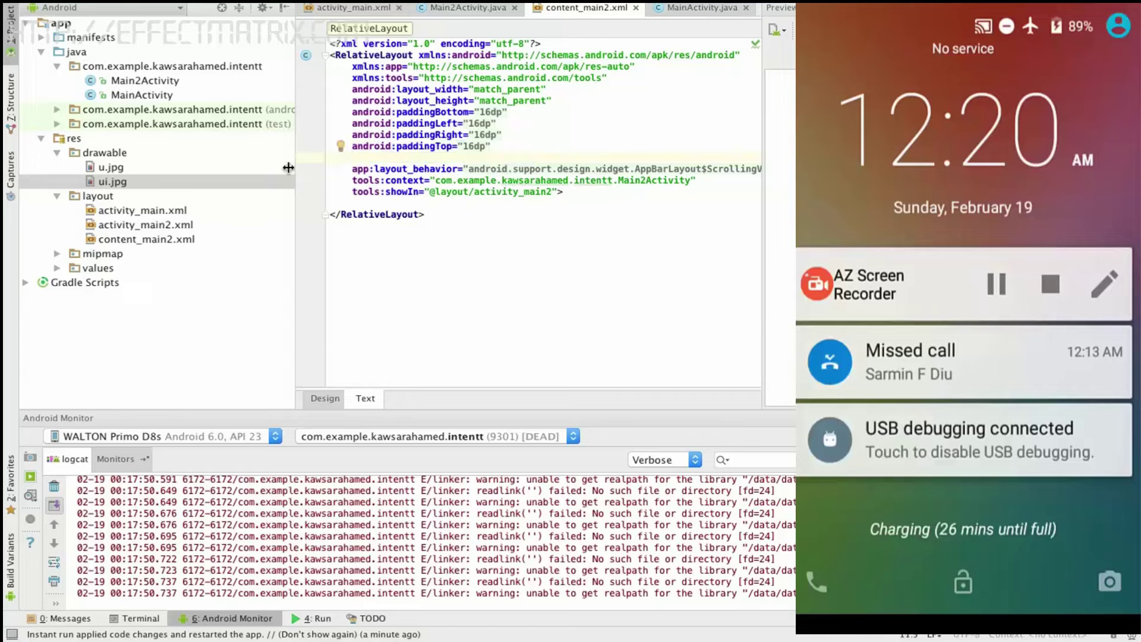
Step: Safe-delete ui.jpg from the drawable folder
right_click(192, 181)
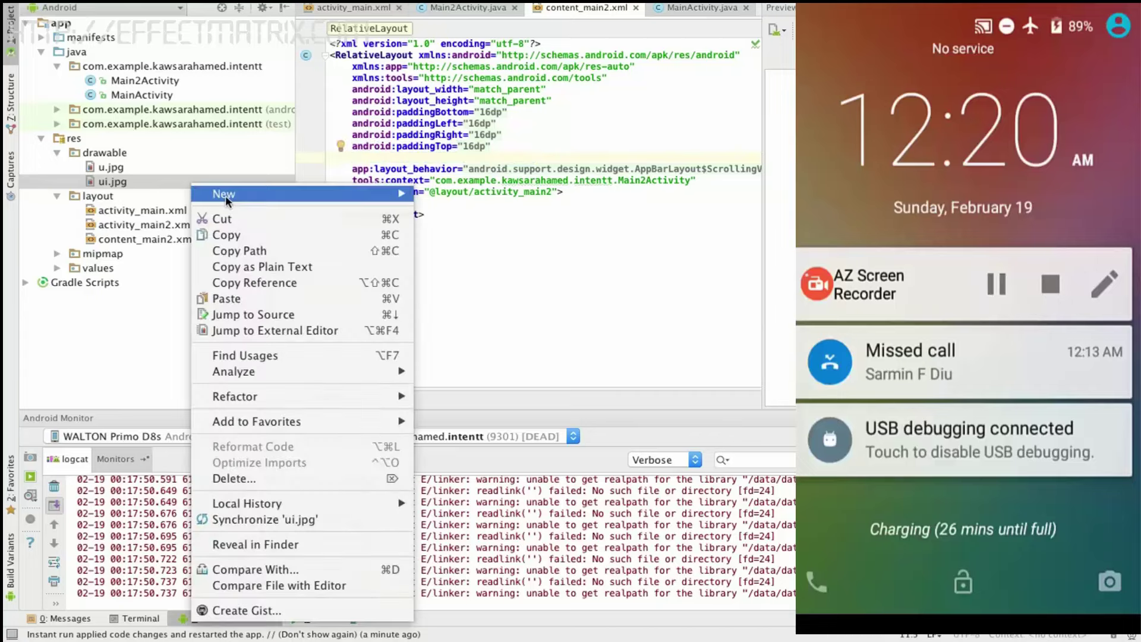
click(255, 479)
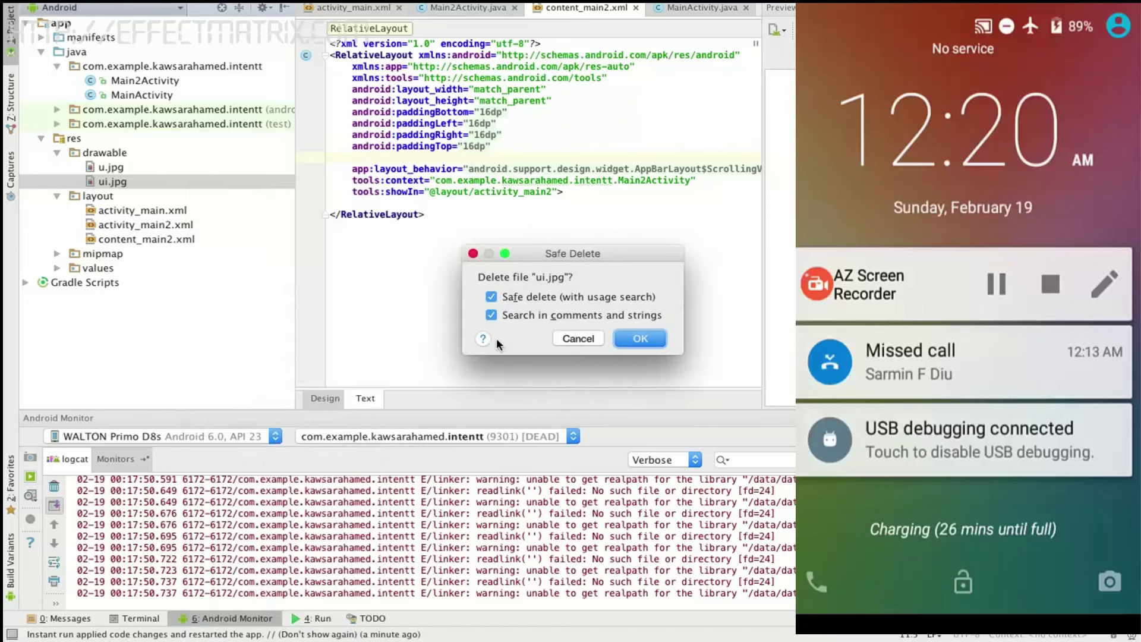
click(644, 337)
Step: Add blank lines after tools:showIn for a new child element
click(575, 194)
key(Return)
key(Return)
key(Return)
key(Up)
text(<)
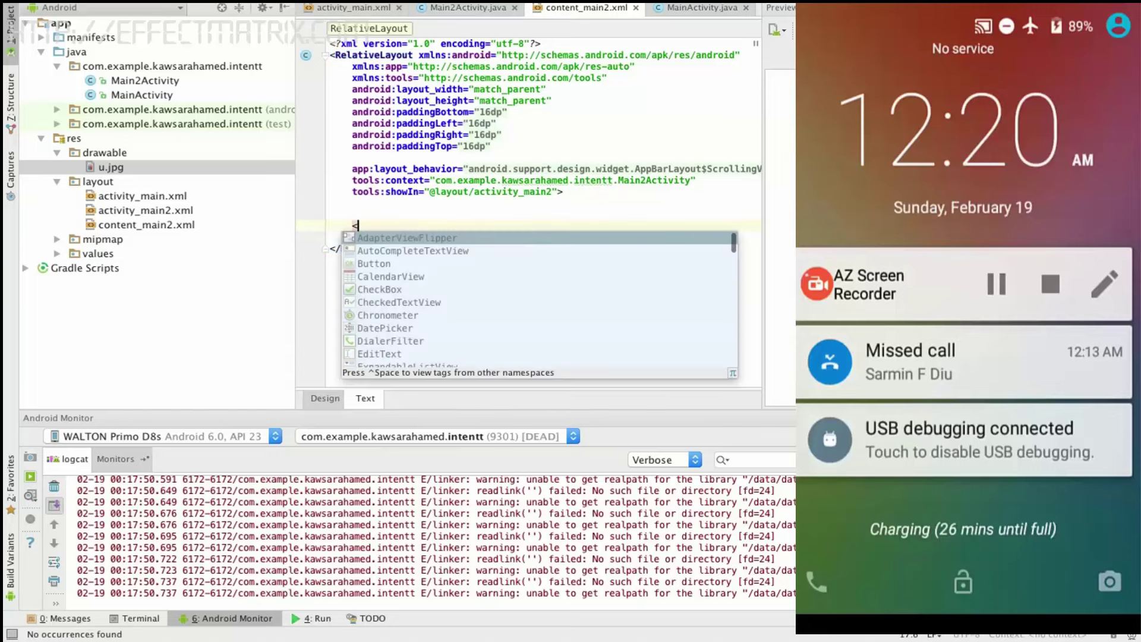
text(Text)
Step: Insert a wrap_content TextView with the text attribute 'Dhaka is big city'
key(Return)
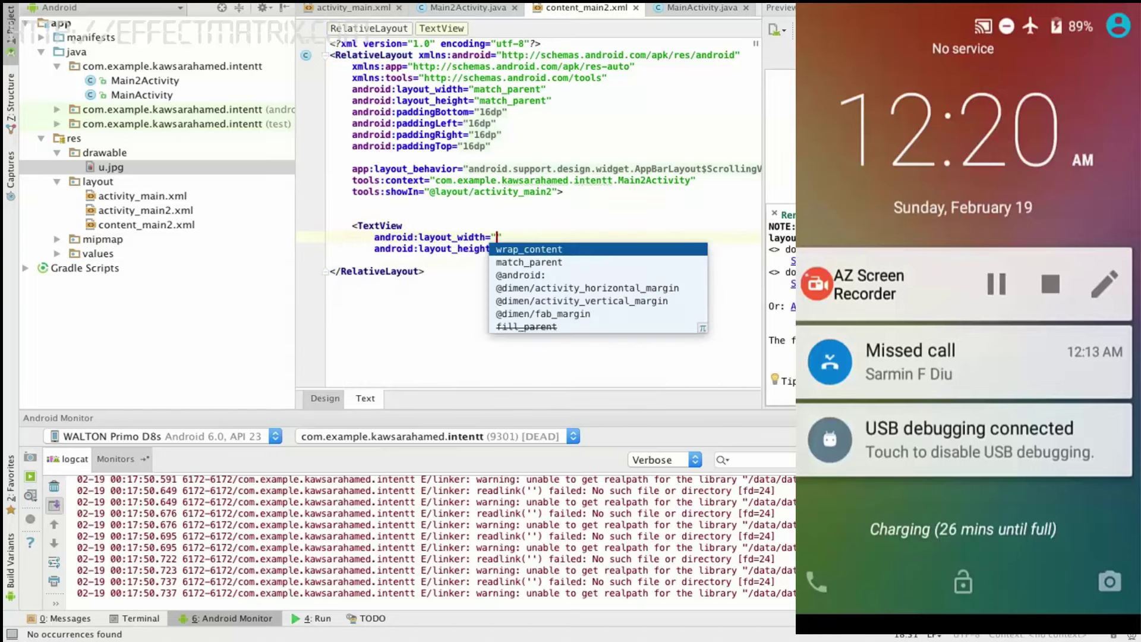
key(Return)
key(Return)
key(Up)
key(Return)
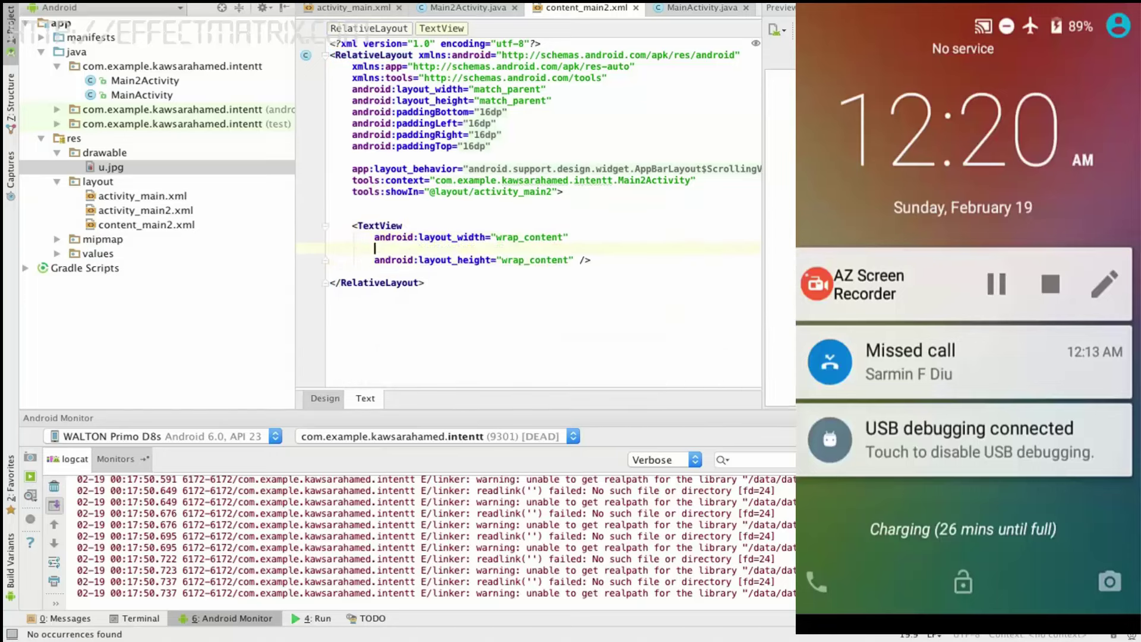
text(T)
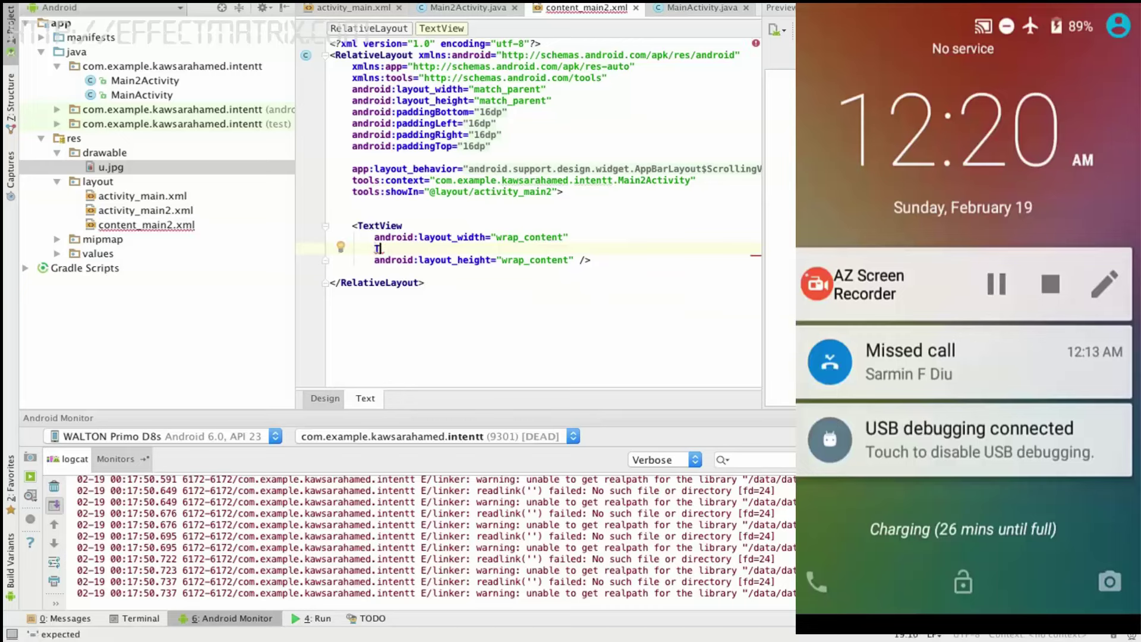
text(ex)
key(BackSpace)
key(BackSpace)
key(BackSpace)
text(t)
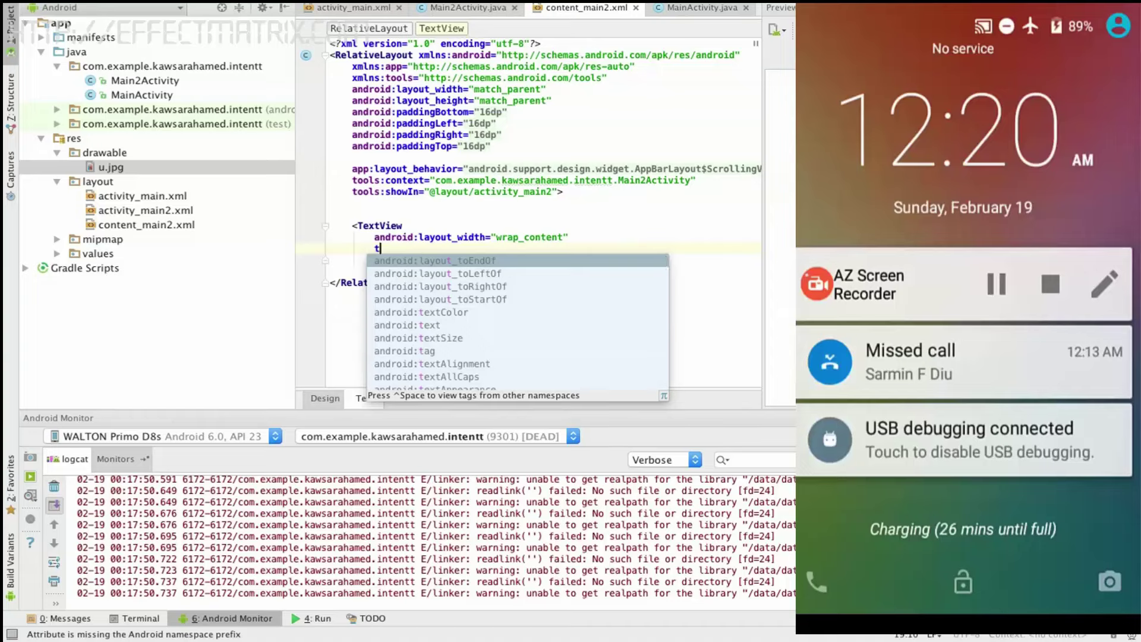
key(Down)
key(Down)
key(Down)
key(Down)
key(Down)
key(Return)
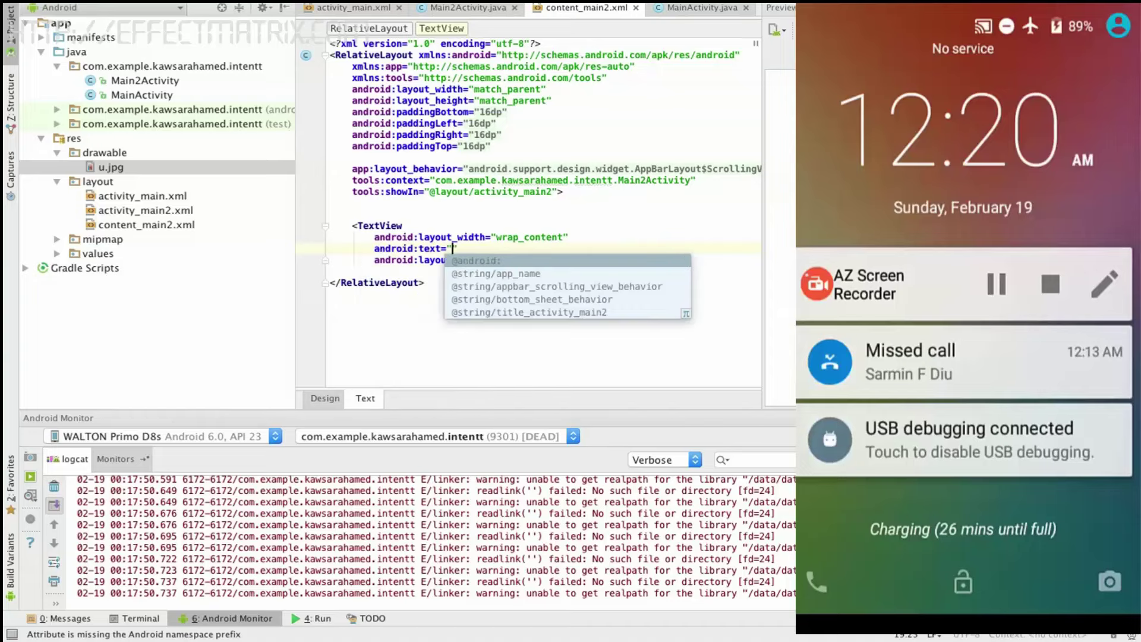
text(D)
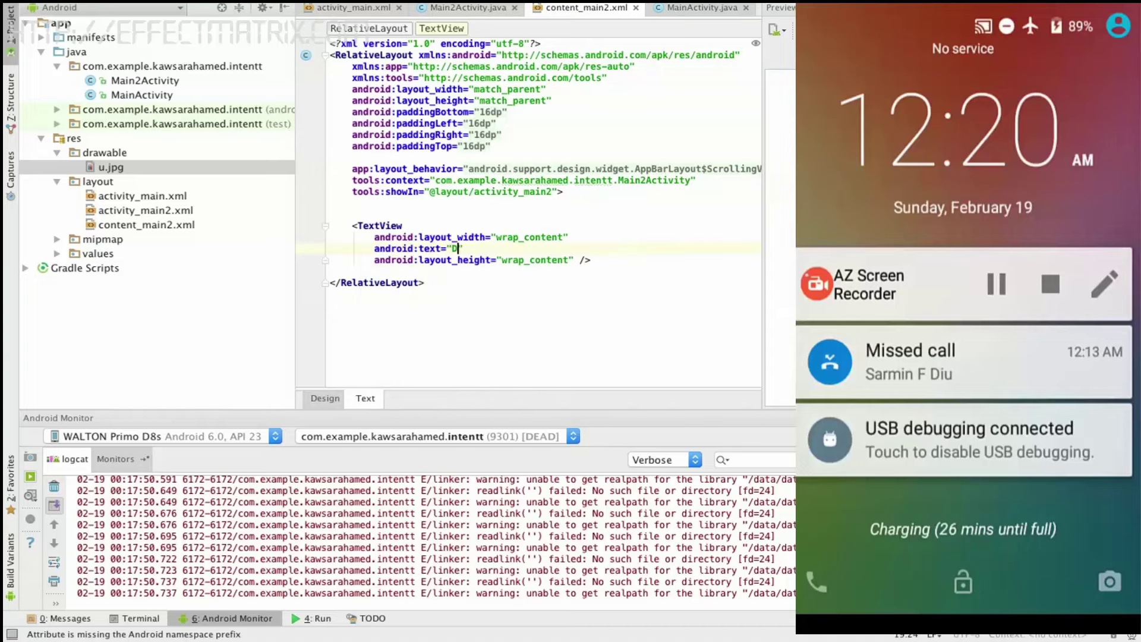
text(haka is )
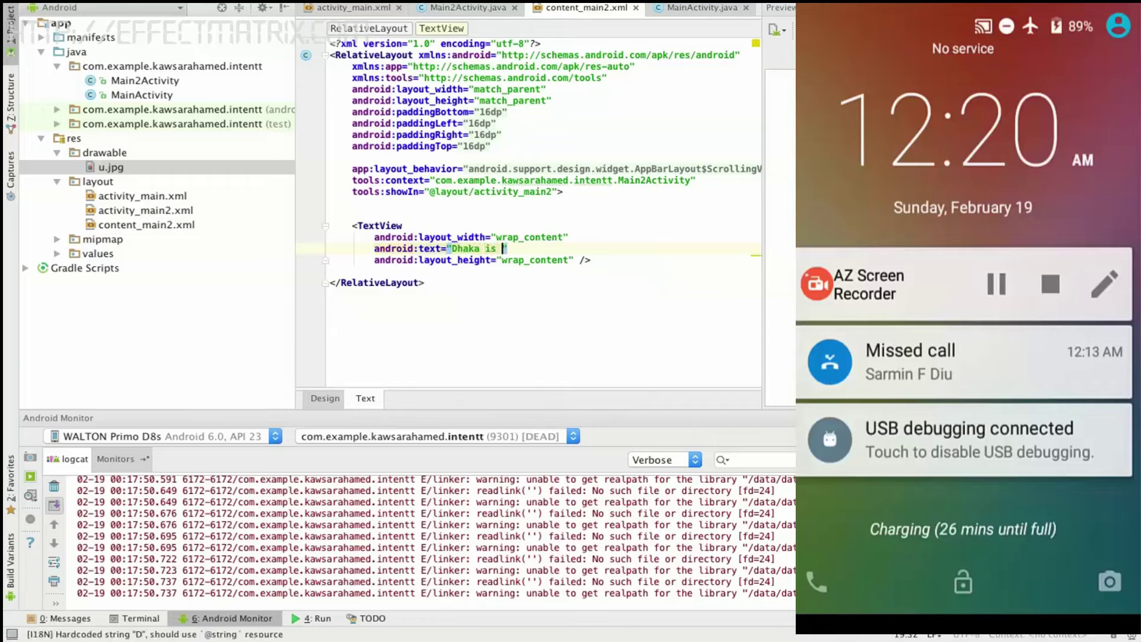
text(big city)
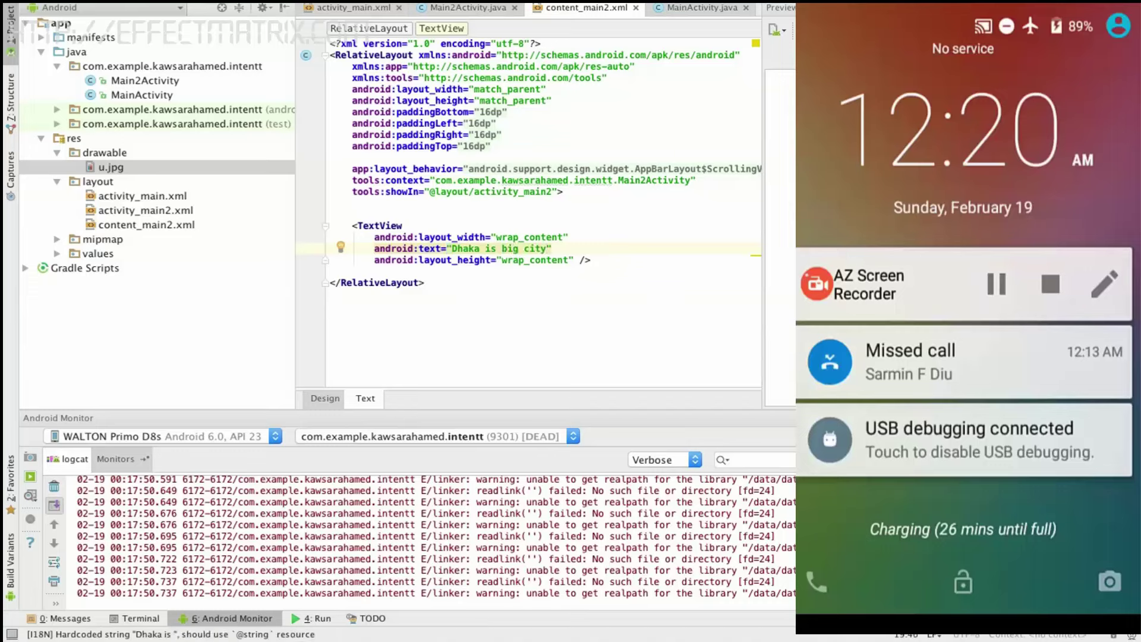
Step: Add an android:textSize of 50dp to the TextView
click(630, 237)
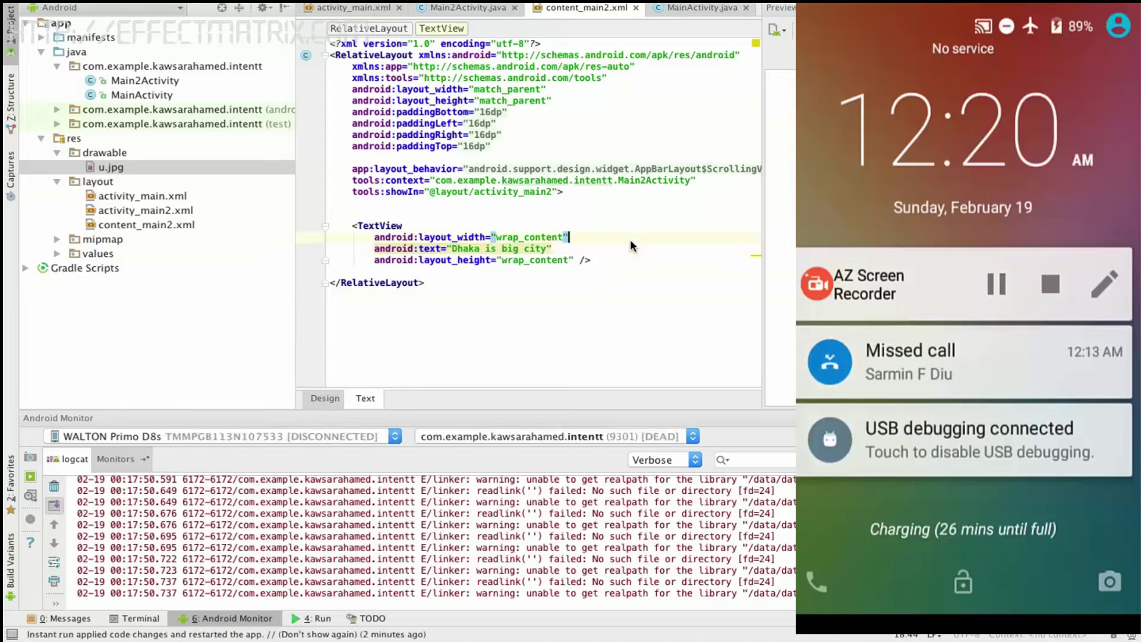
click(604, 248)
key(Return)
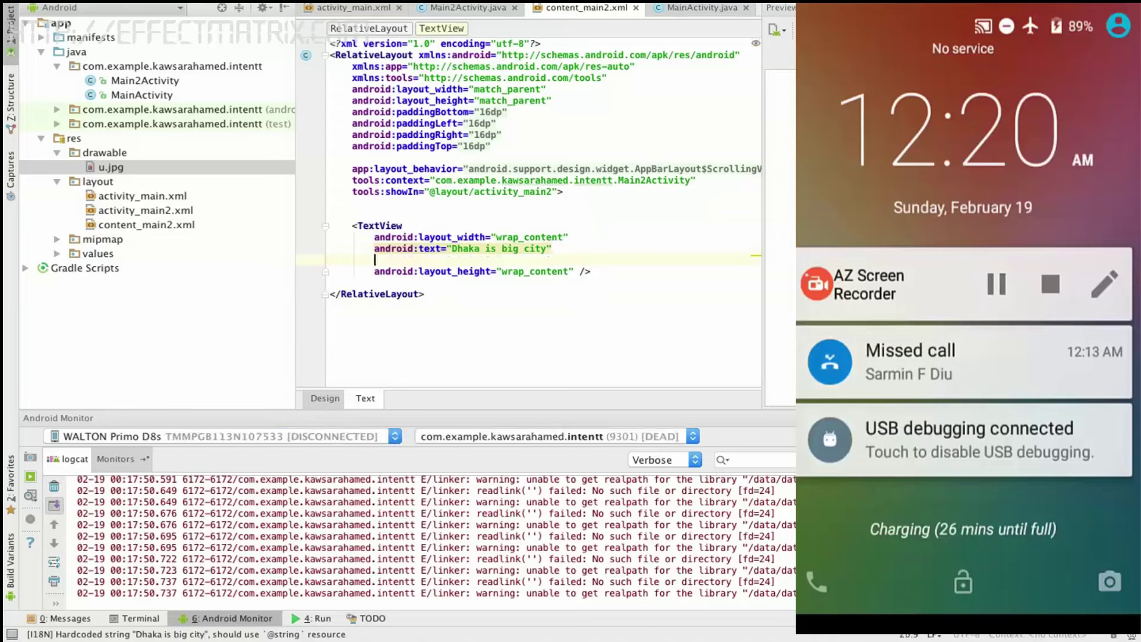
text(si)
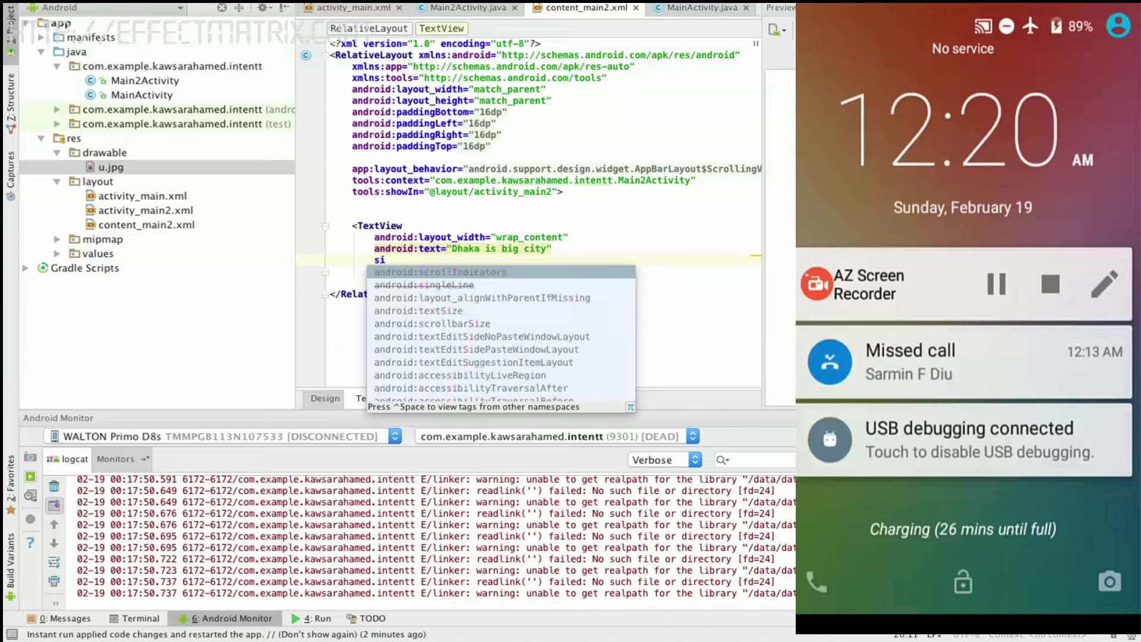
key(Down)
key(Down)
key(Down)
key(Down)
key(Up)
key(Return)
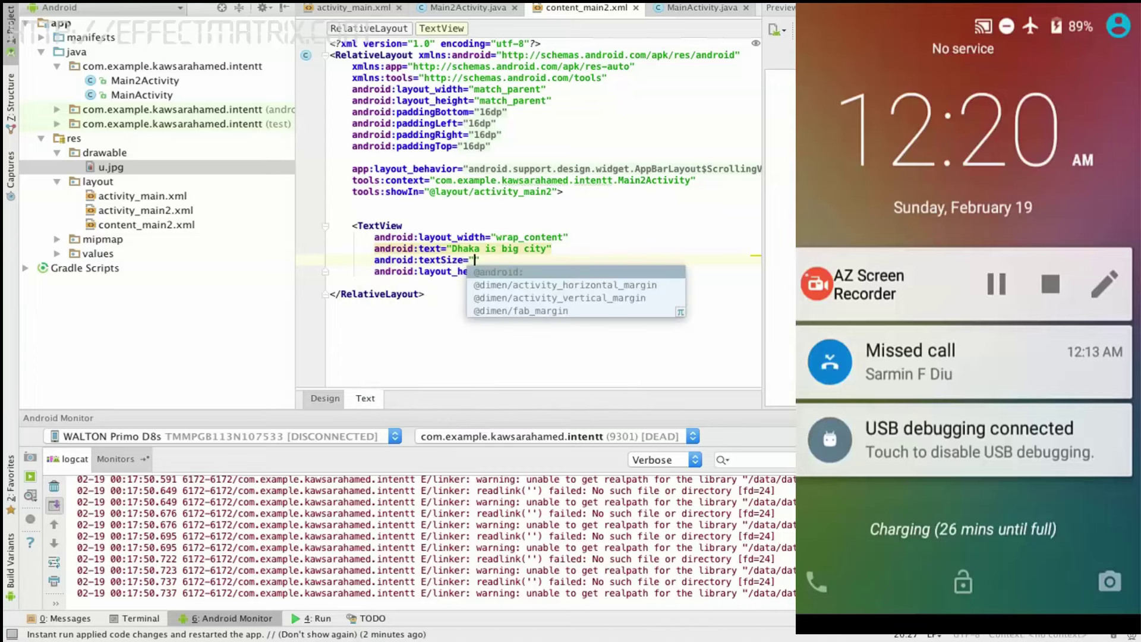
text(5)
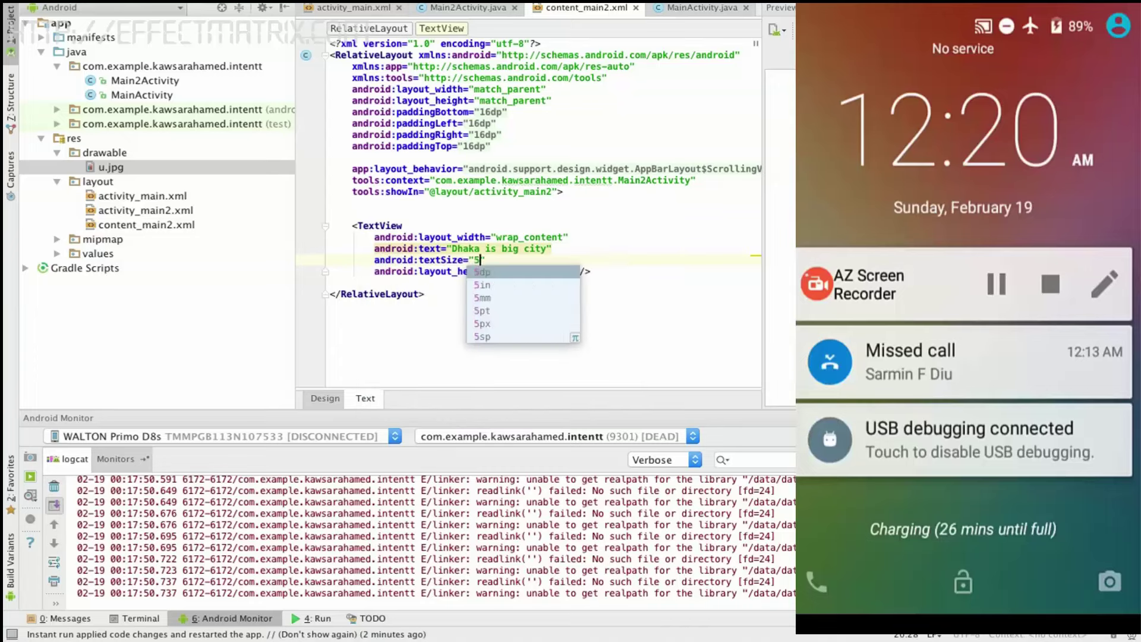
text(0dp)
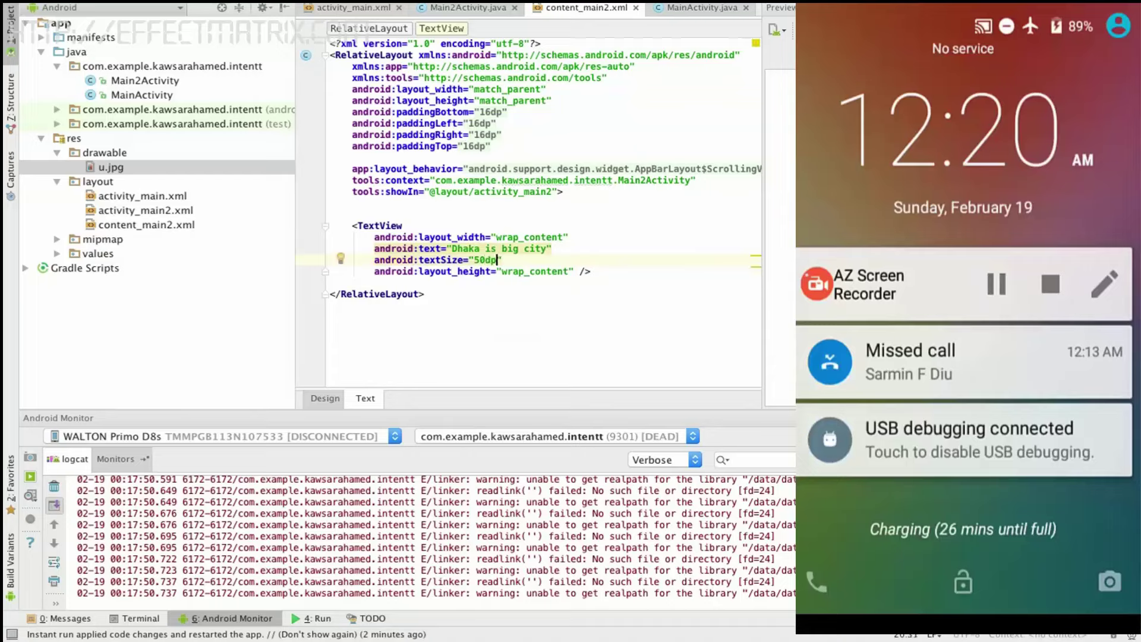
click(331, 271)
click(503, 260)
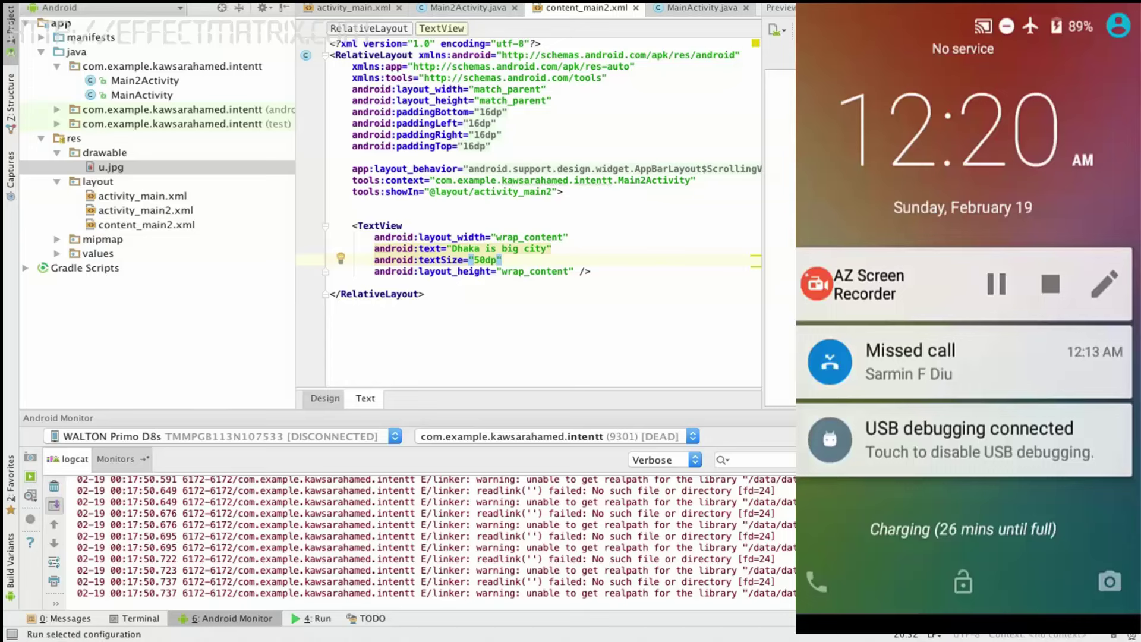
Step: Run the app with Ctrl+R, deploying to the WALTON Primo D8s phone
key(ctrl+r)
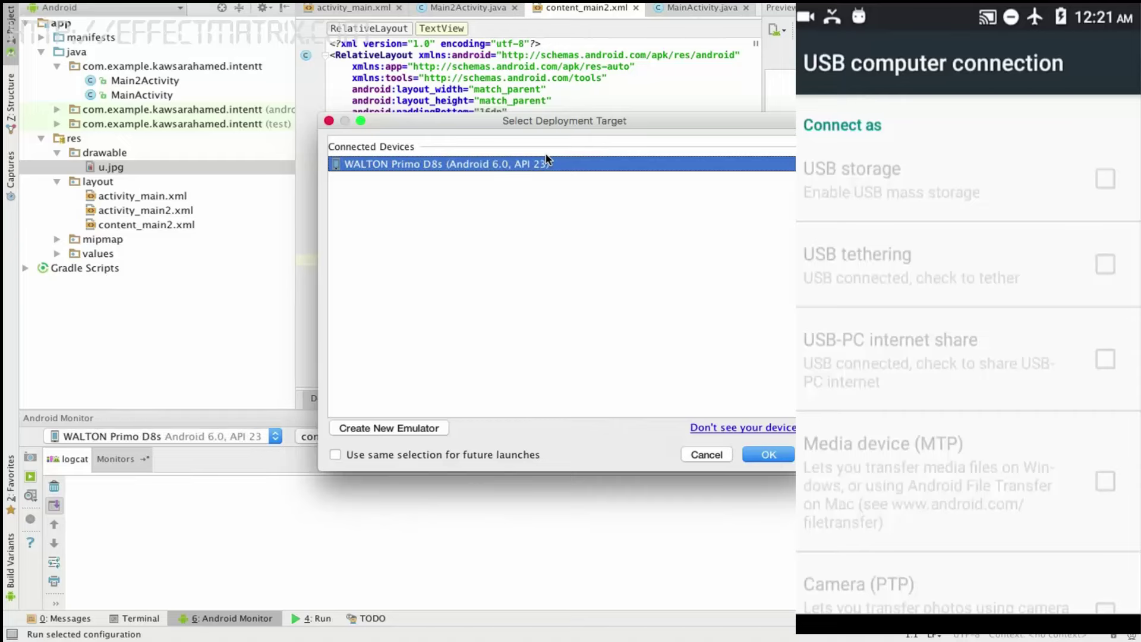
click(787, 452)
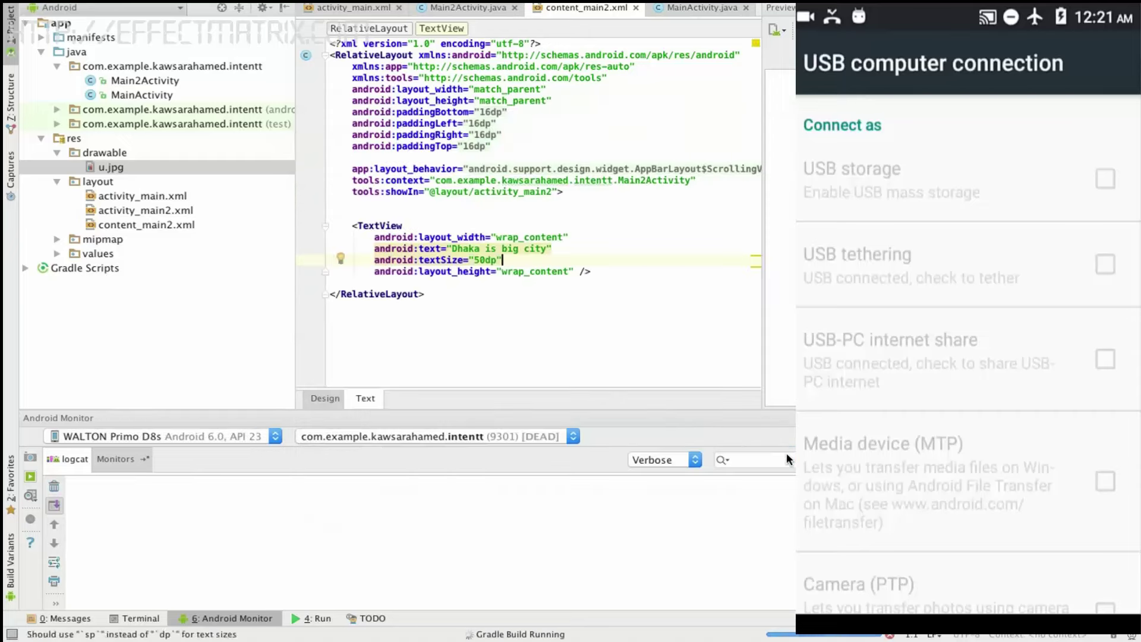